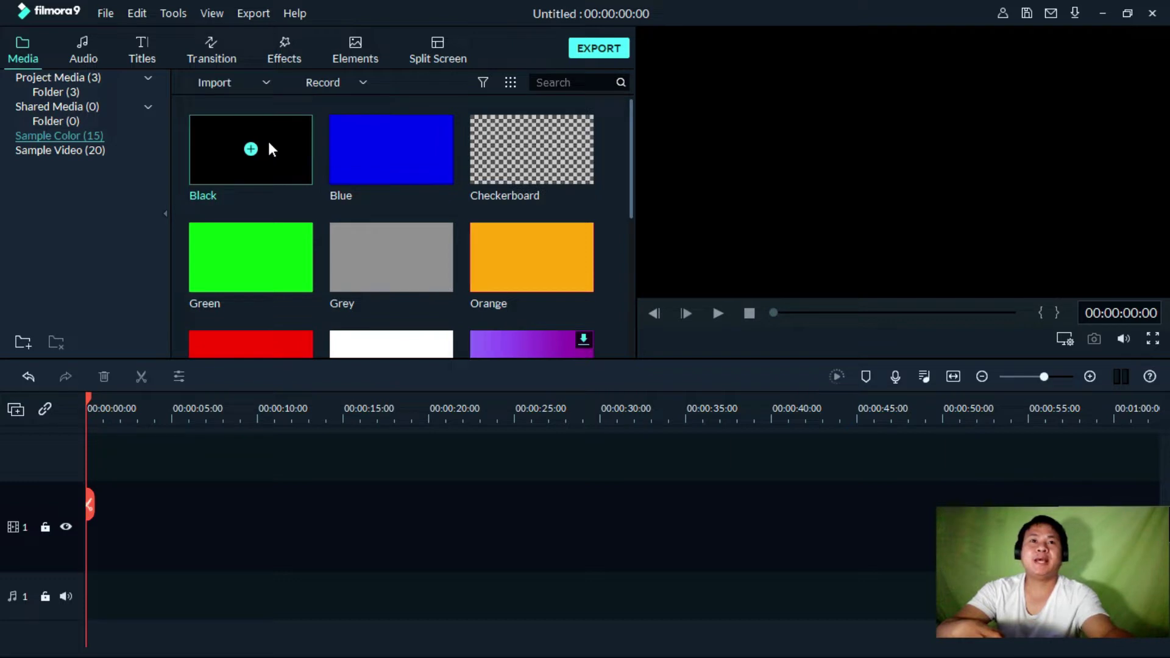
# Step: Place the Black sample color at the start of video track 1 and add the Default Title above it on track 2
pyautogui.moveTo(268, 139); pyautogui.dragTo(24, 542)
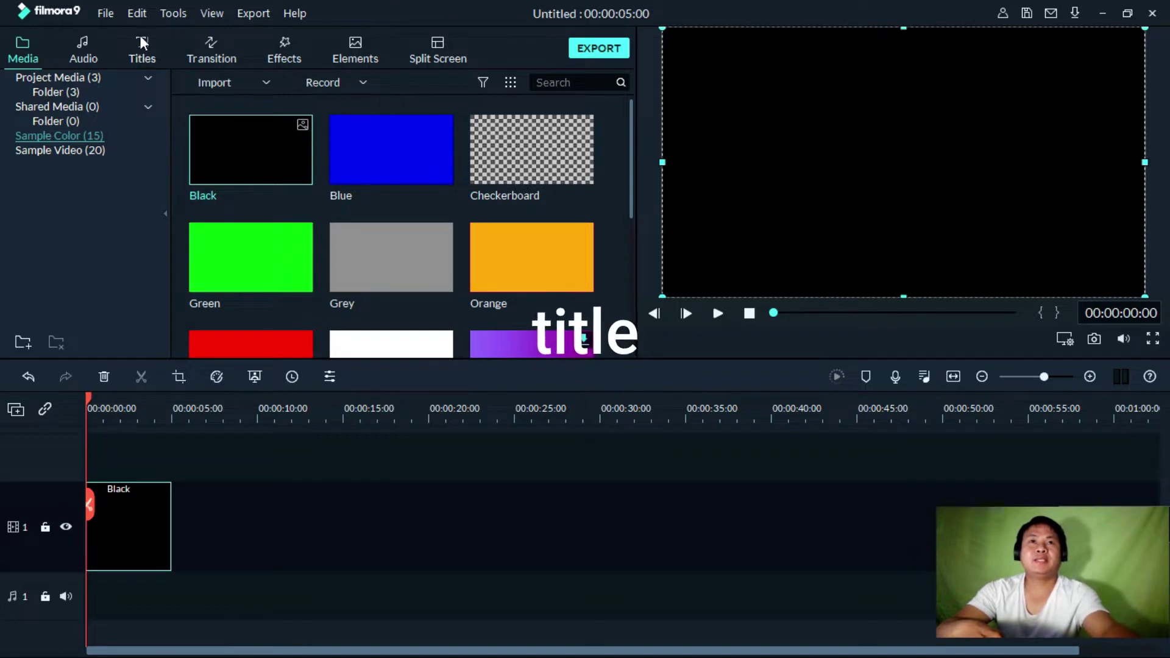
pyautogui.click(137, 54)
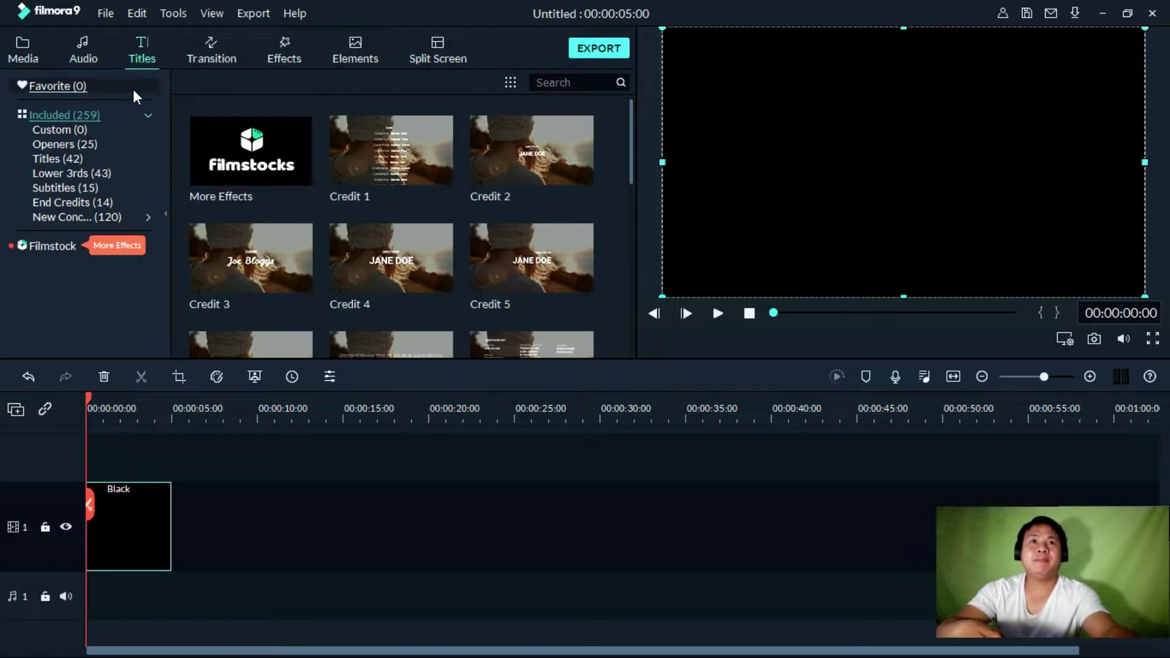
pyautogui.click(94, 158)
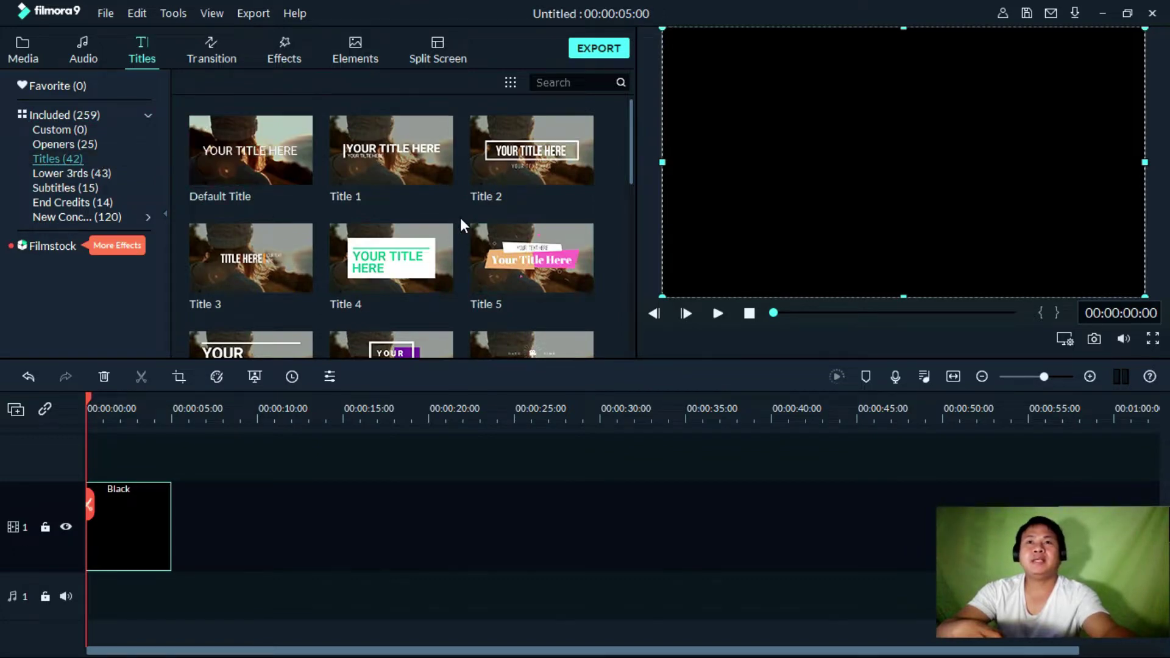
pyautogui.scroll(-10, 459, 218)
pyautogui.scroll(10, 456, 235)
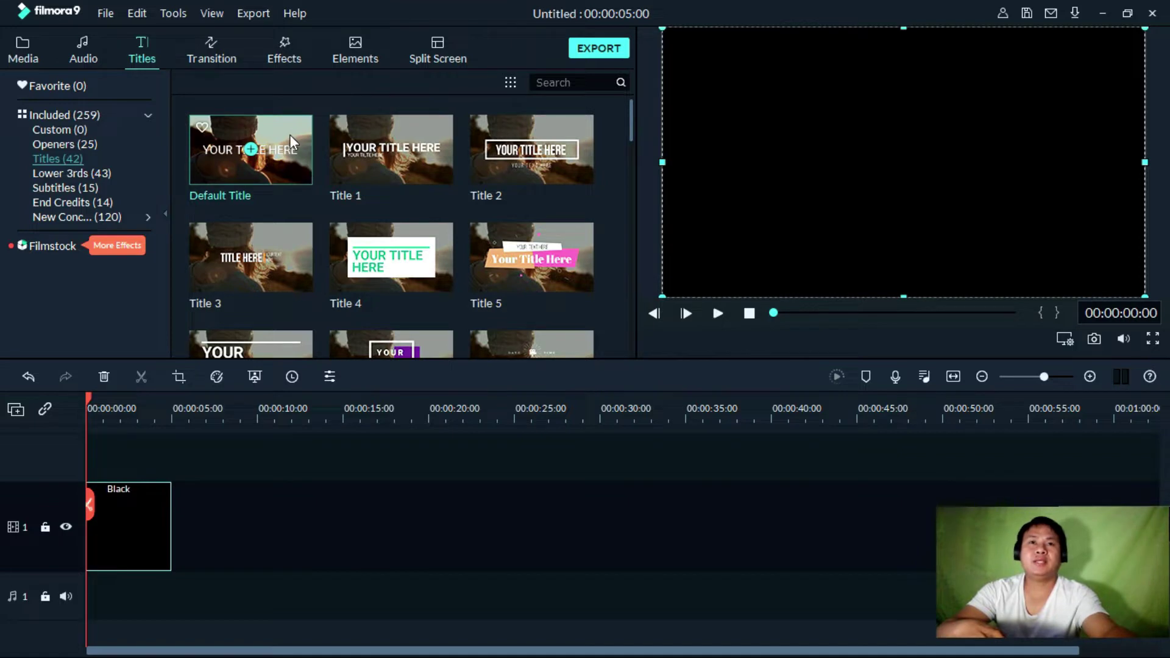
pyautogui.moveTo(290, 134); pyautogui.dragTo(51, 462)
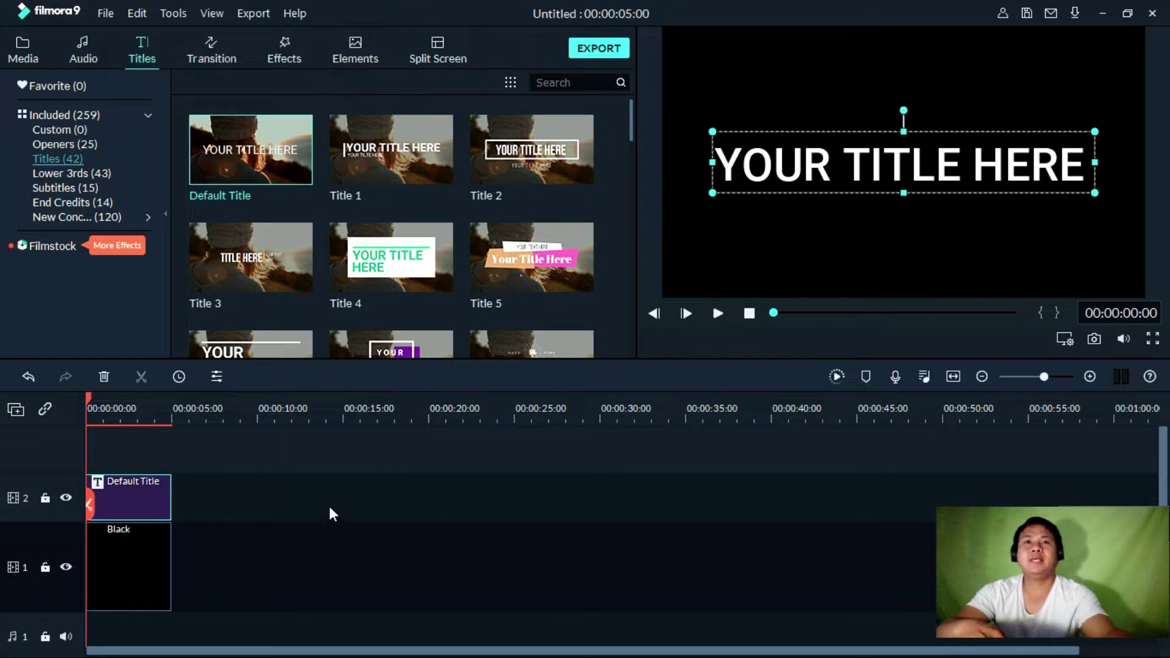
# Step: Open the Default Title clip in the advanced text editor and replace its text with "VINCETV PH"
pyautogui.doubleClick(130, 491)
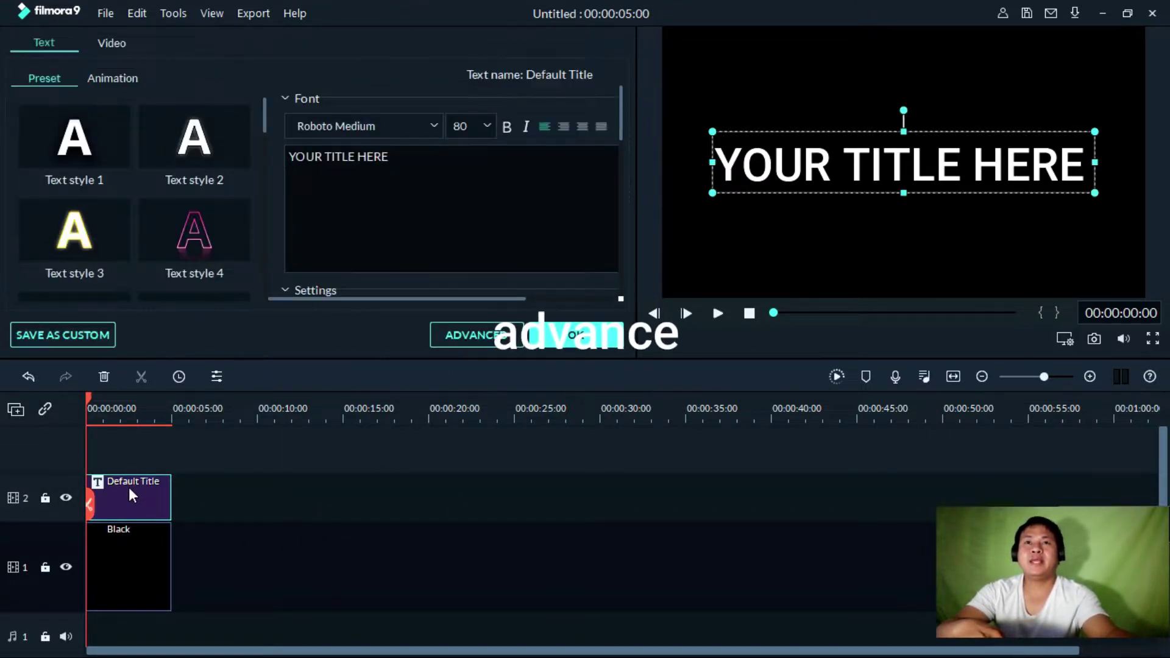
pyautogui.click(473, 332)
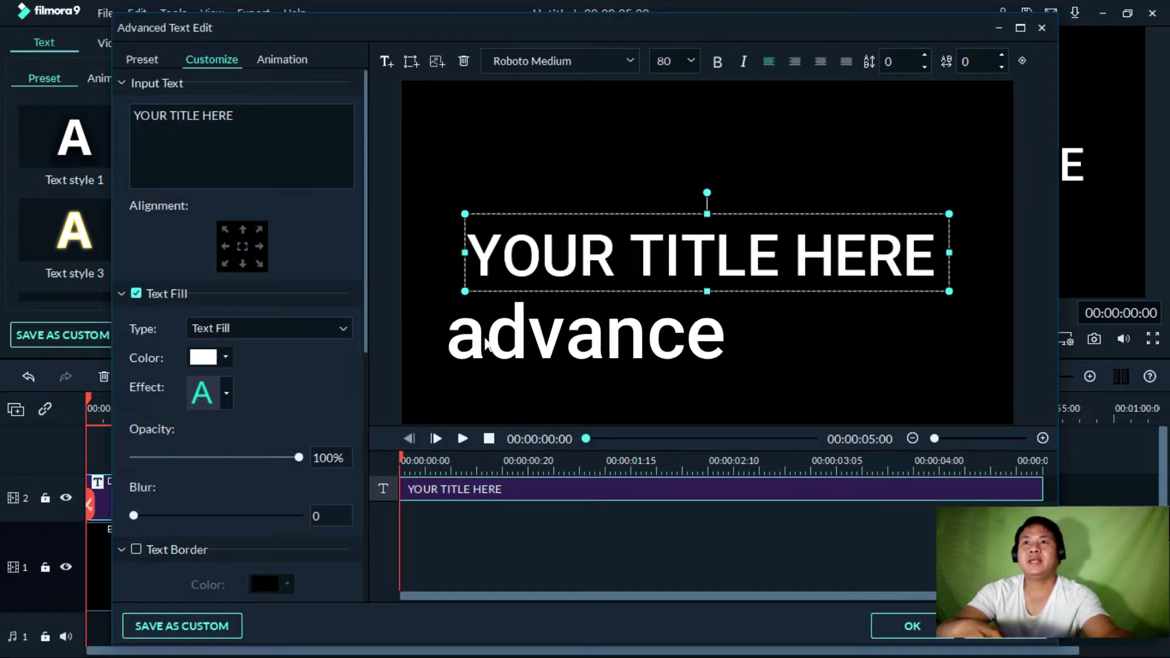
pyautogui.click(932, 256)
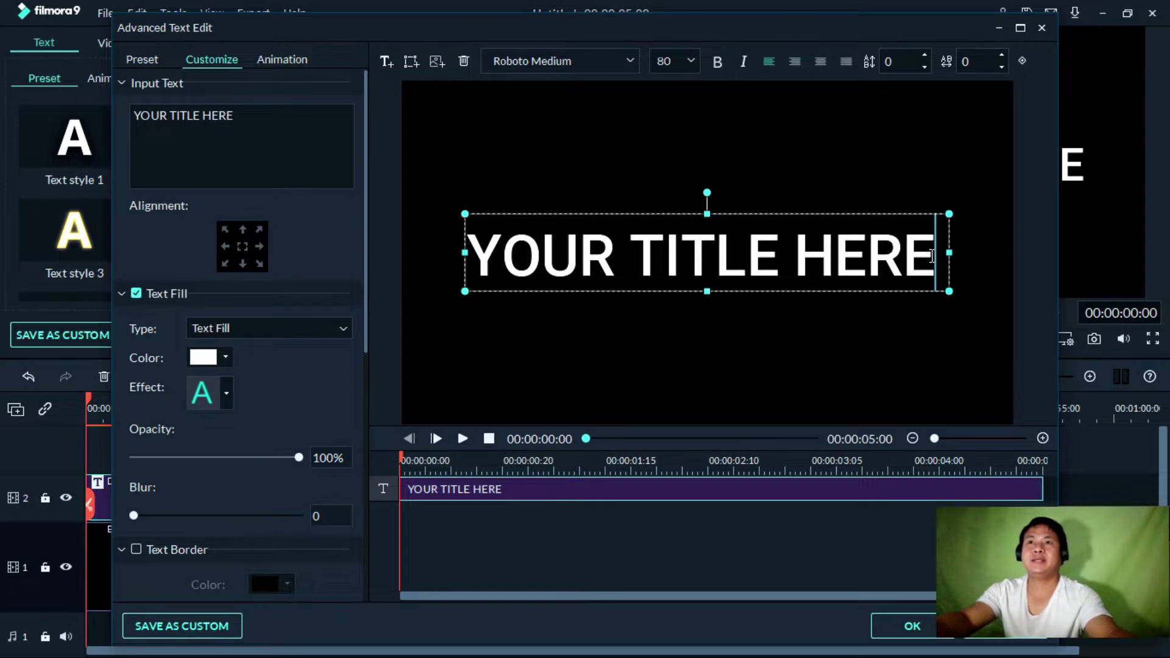
pyautogui.press('BackSpace')
pyautogui.press('BackSpace')
pyautogui.press('BackSpace')
pyautogui.press('BackSpace')
pyautogui.press('BackSpace')
pyautogui.press('BackSpace')
pyautogui.press('BackSpace')
pyautogui.press('BackSpace')
pyautogui.press('BackSpace')
pyautogui.press('BackSpace')
pyautogui.press('BackSpace')
pyautogui.press('BackSpace')
pyautogui.press('BackSpace')
pyautogui.press('BackSpace')
pyautogui.press('BackSpace')
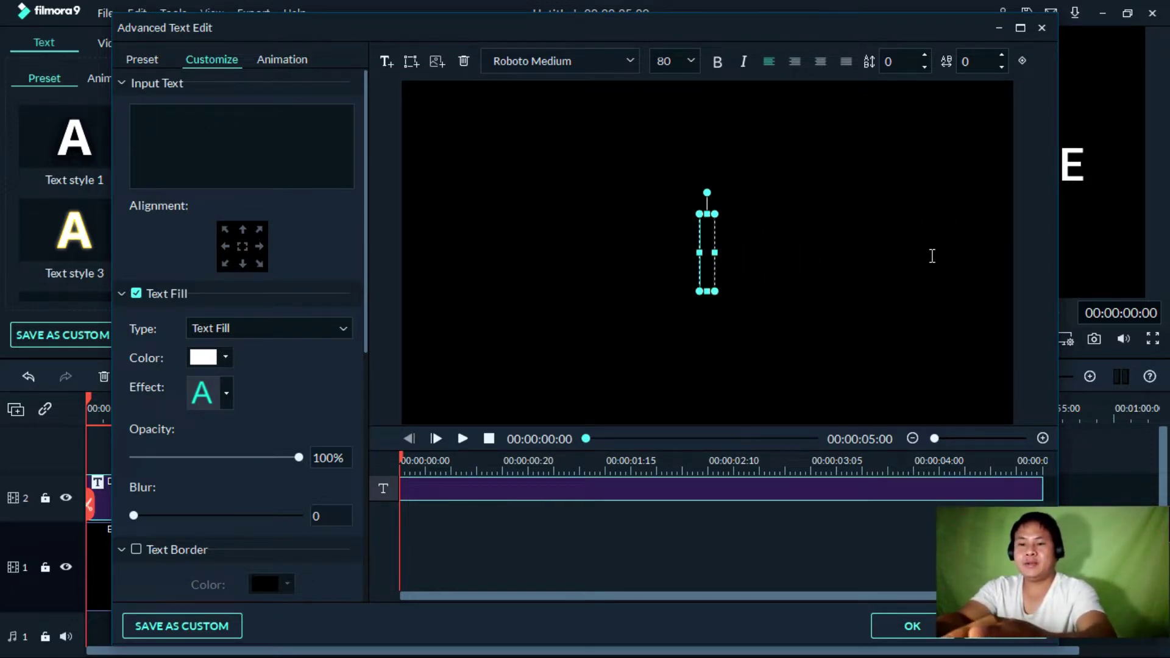
pyautogui.write('VINCE')
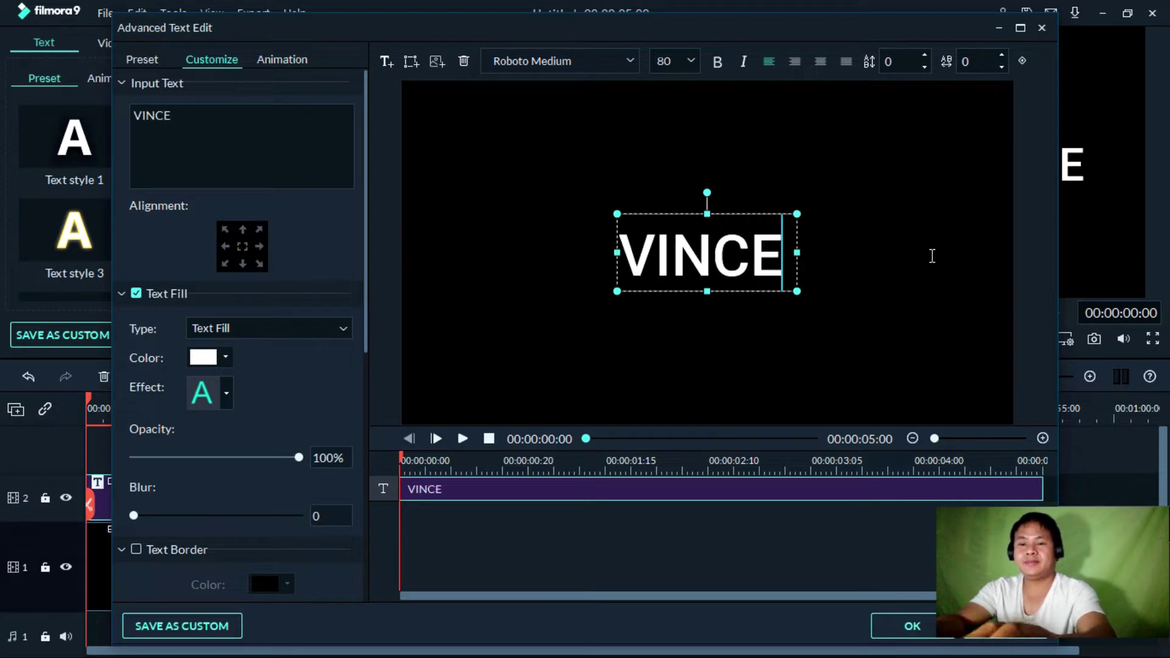
pyautogui.write('T')
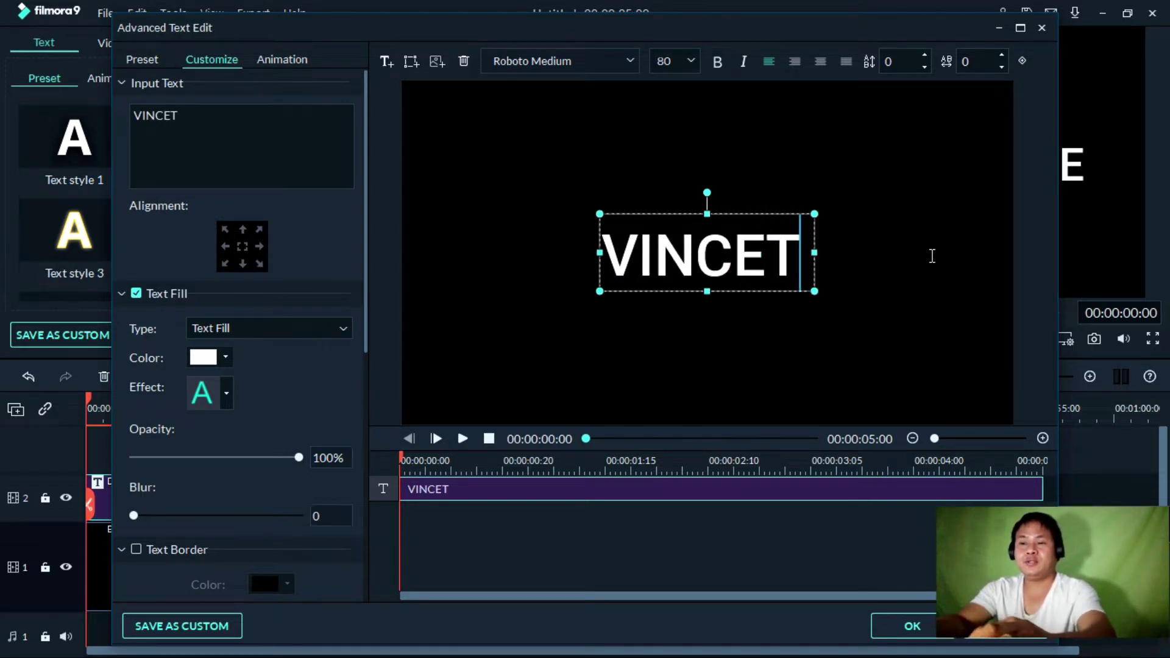
pyautogui.write('V PH')
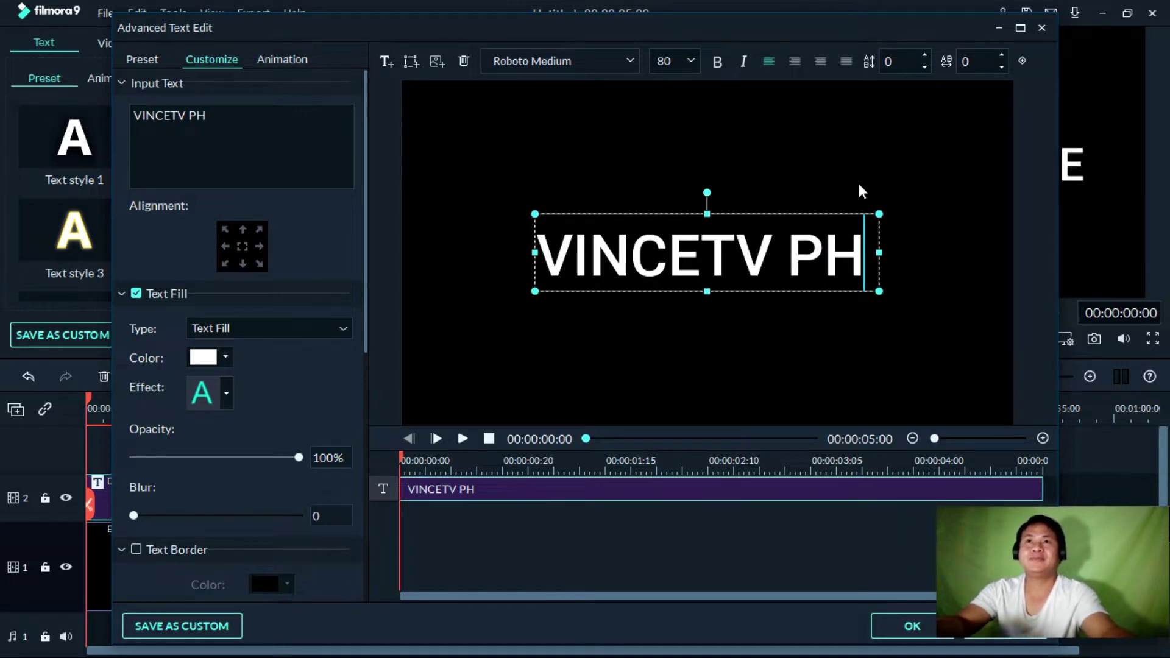
# Step: Change the font of the VINCETV PH title to Impact
pyautogui.click(628, 59)
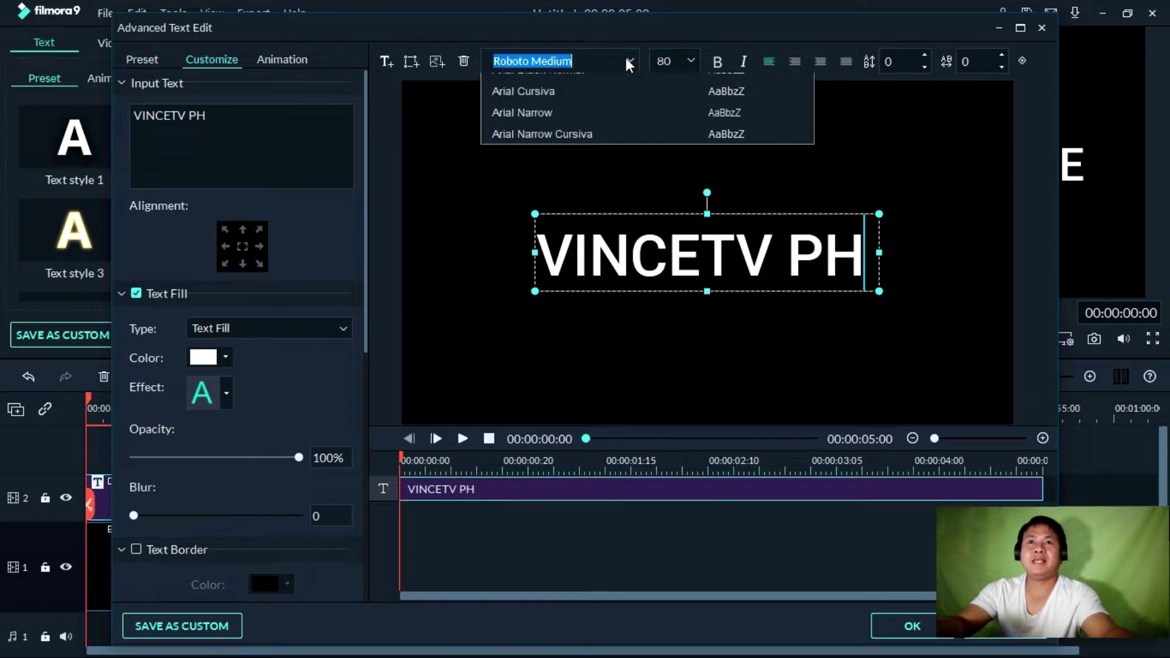
pyautogui.scroll(3, 580, 219)
pyautogui.scroll(15, 581, 208)
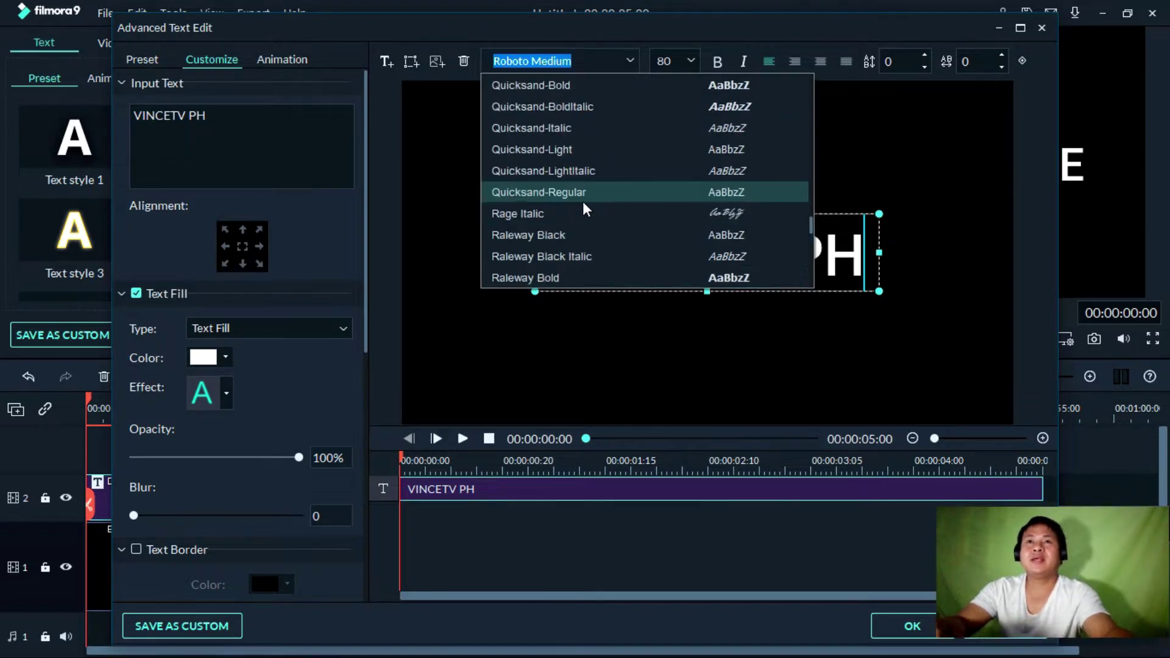
pyautogui.scroll(15, 582, 208)
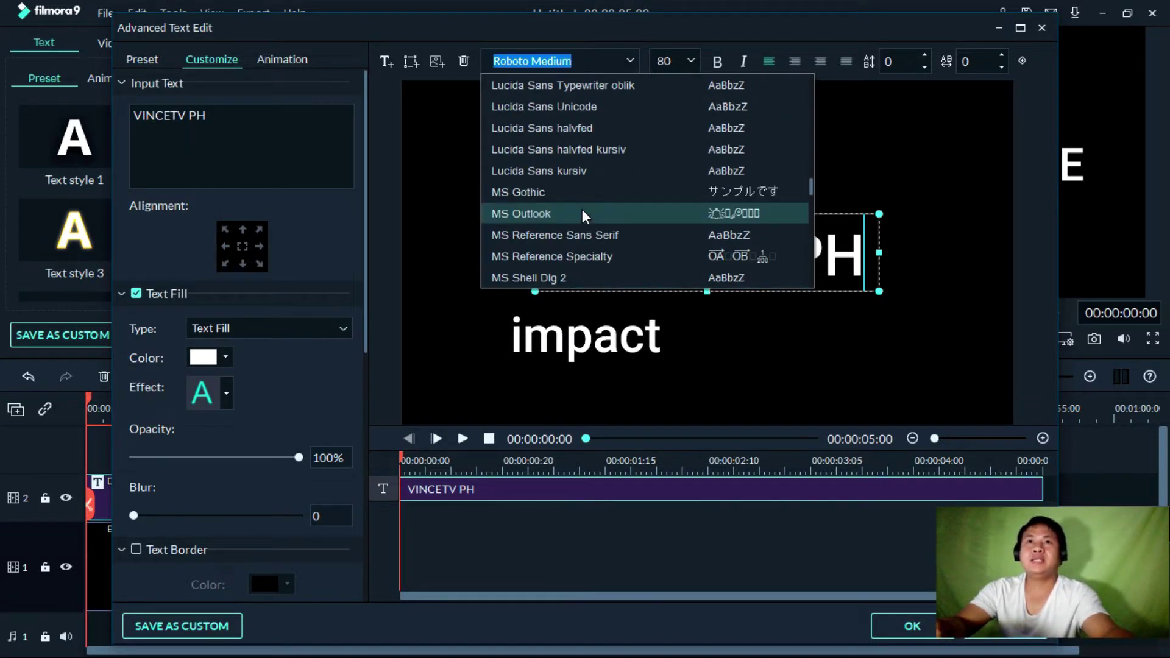
pyautogui.scroll(-6, 580, 204)
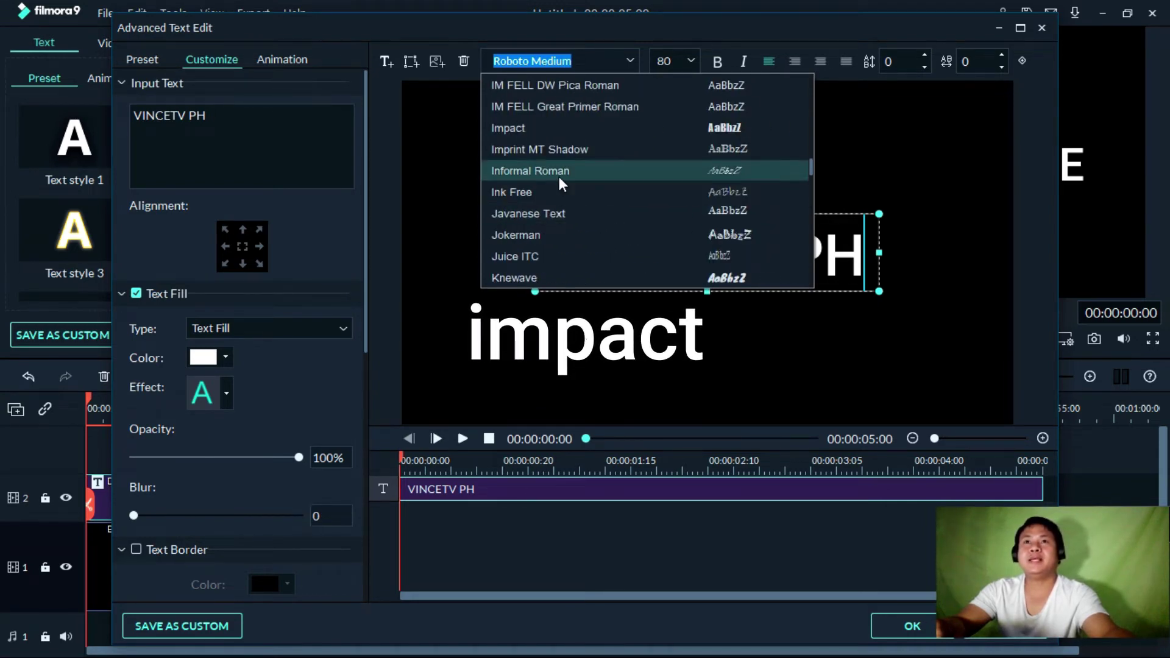
pyautogui.click(551, 129)
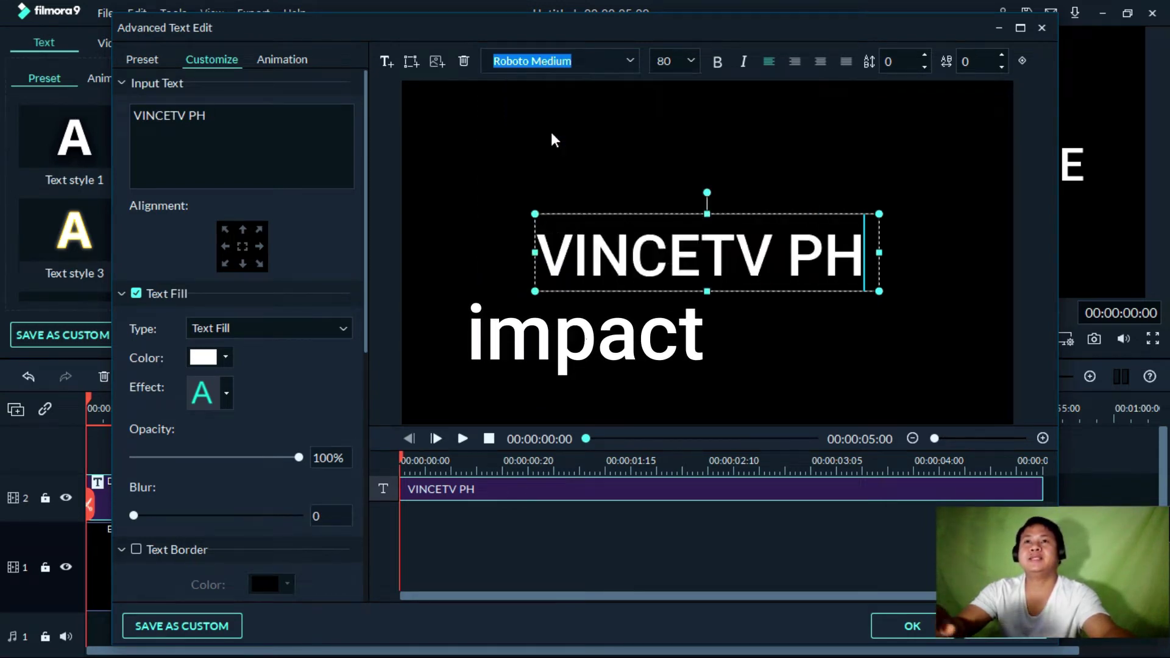
# Step: Set the title's font size to 125 and confirm the text edits
pyautogui.doubleClick(688, 68)
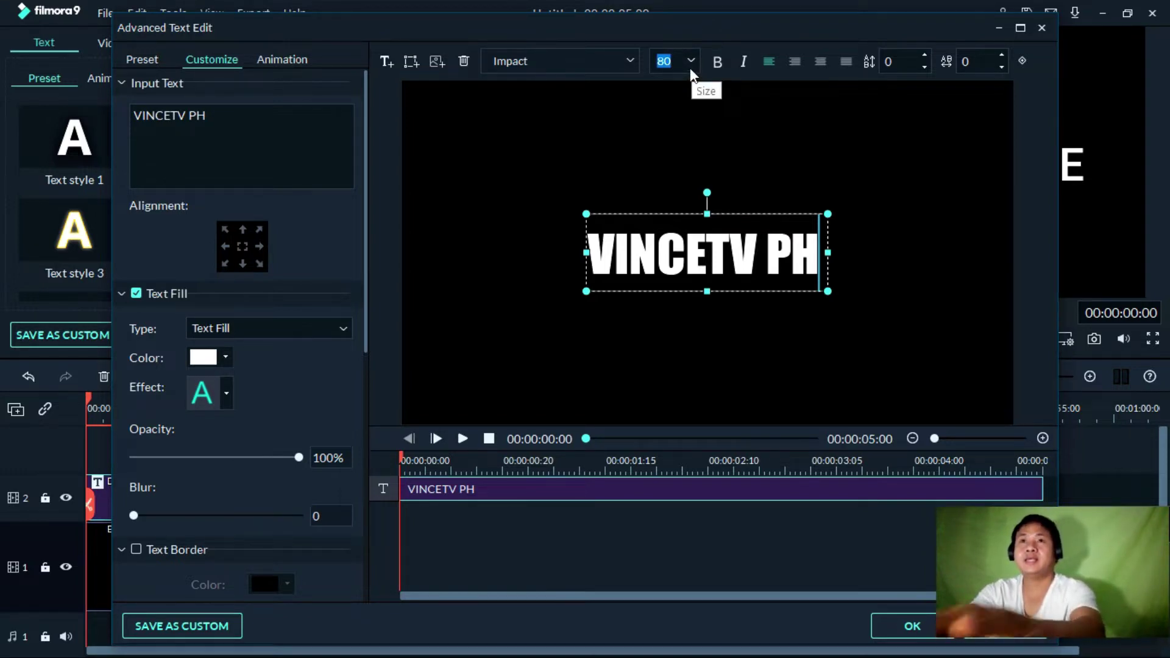
pyautogui.write('125')
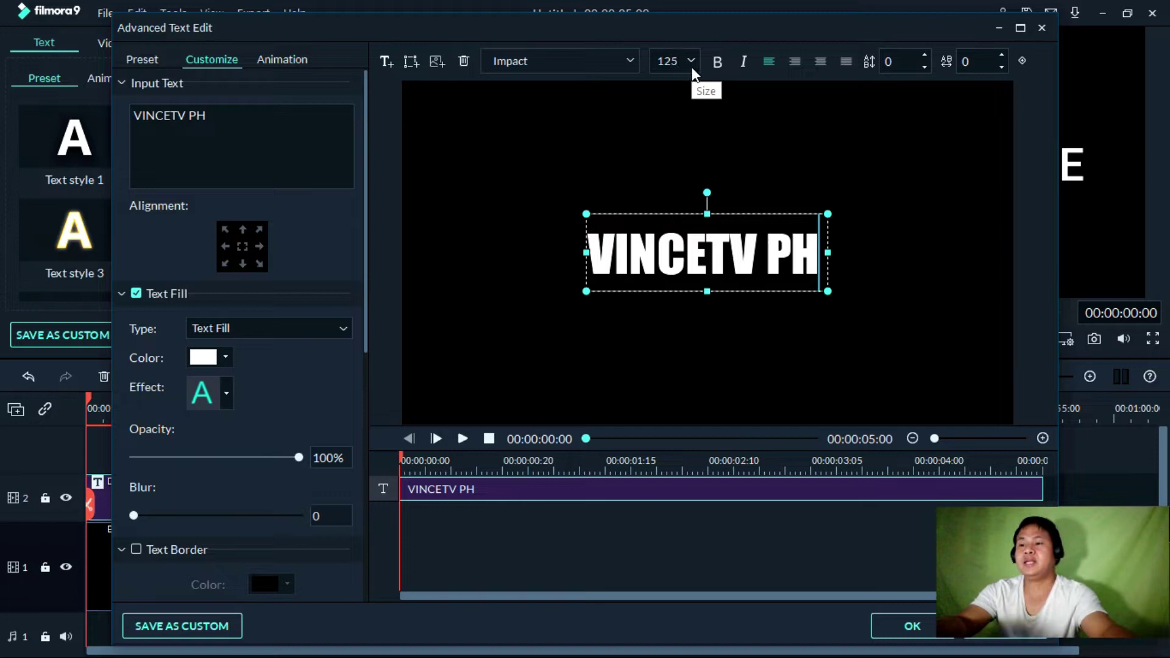
pyautogui.click(756, 165)
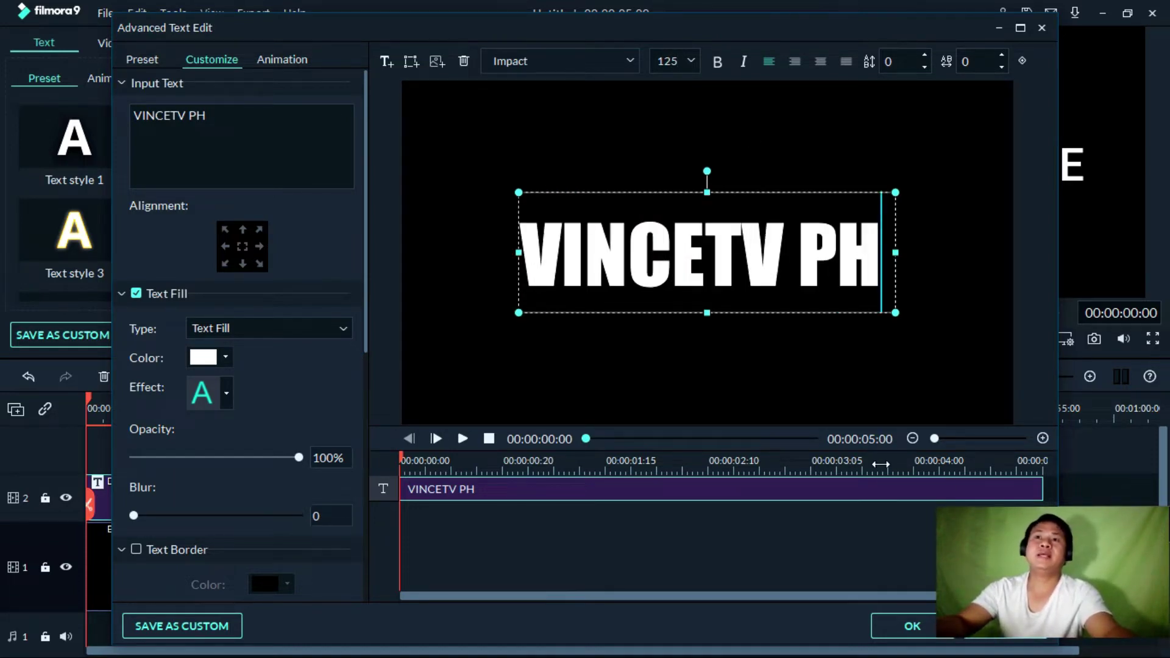
pyautogui.click(898, 623)
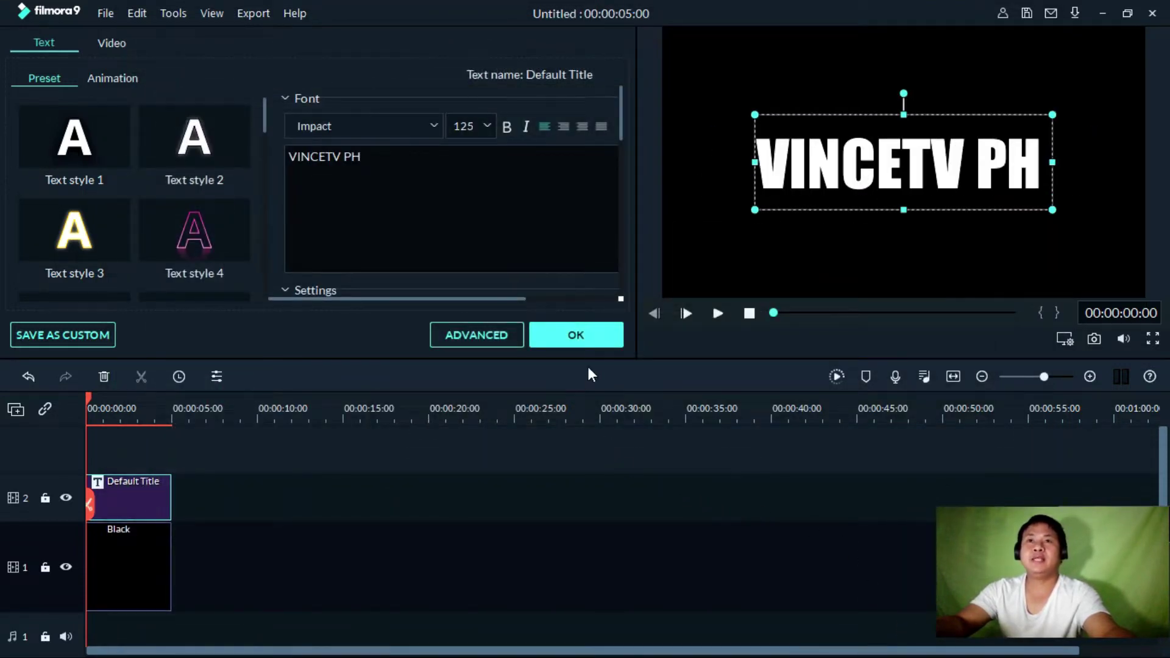
pyautogui.click(583, 337)
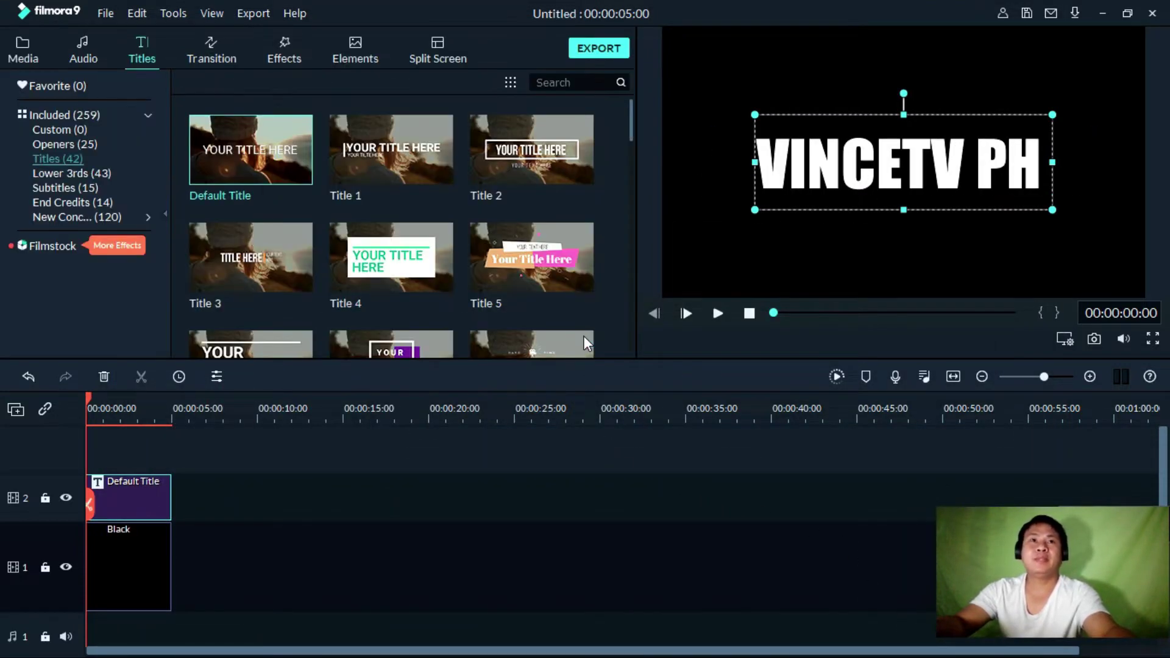
# Step: Show the project media and capture a snapshot of the previewed VINCETV PH title frame
pyautogui.click(22, 55)
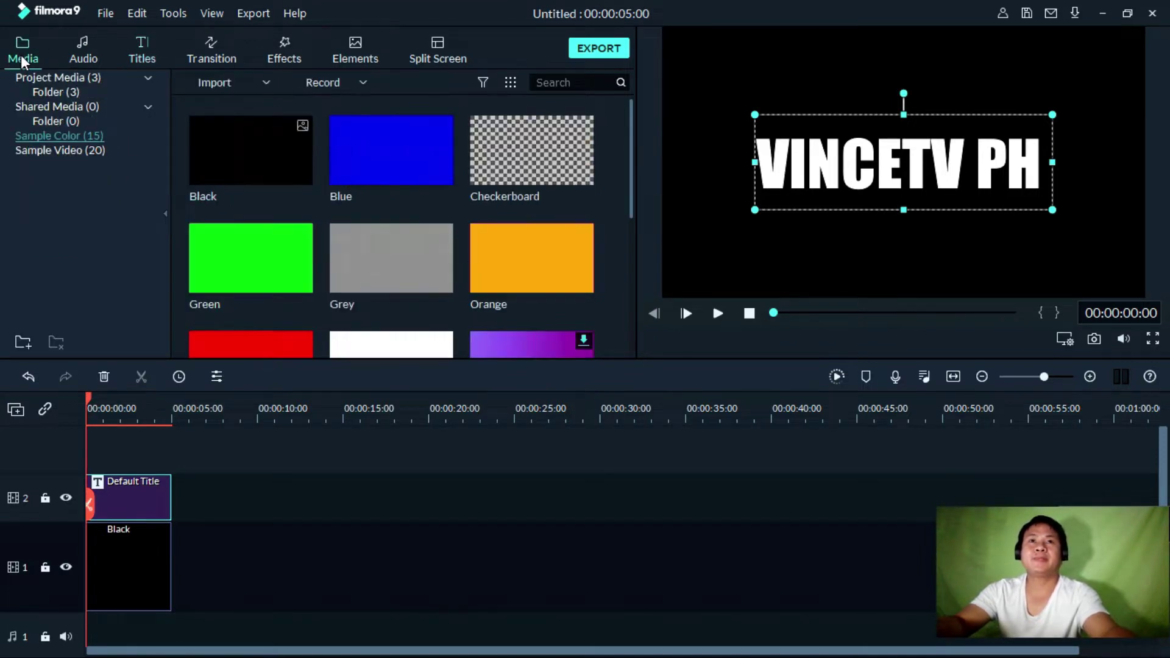
pyautogui.click(59, 79)
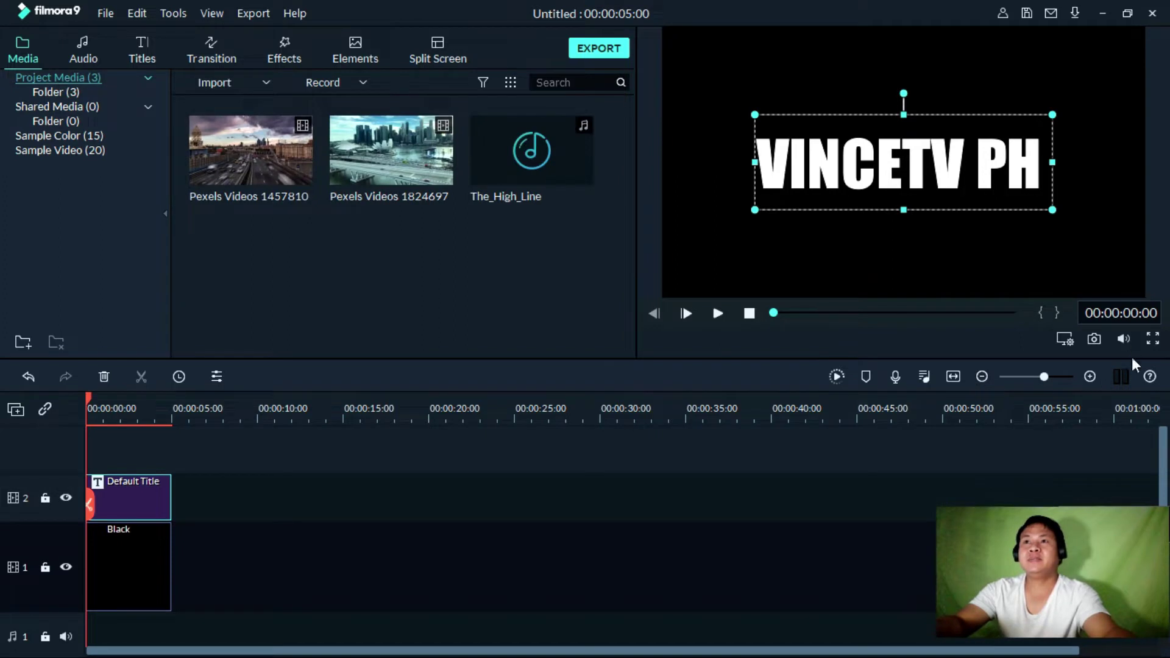
pyautogui.click(1094, 339)
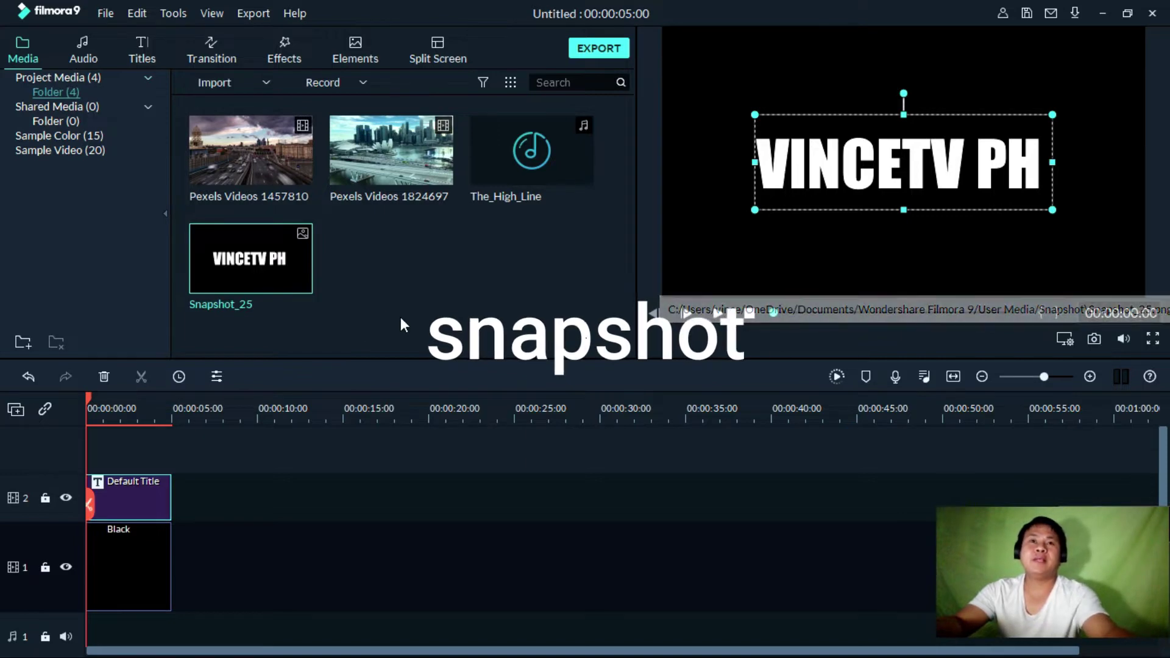
# Step: Ripple delete the Default Title and Black clips, and place the VINCETV PH snapshot at the start of video track 2
pyautogui.moveTo(196, 567); pyautogui.dragTo(104, 466)
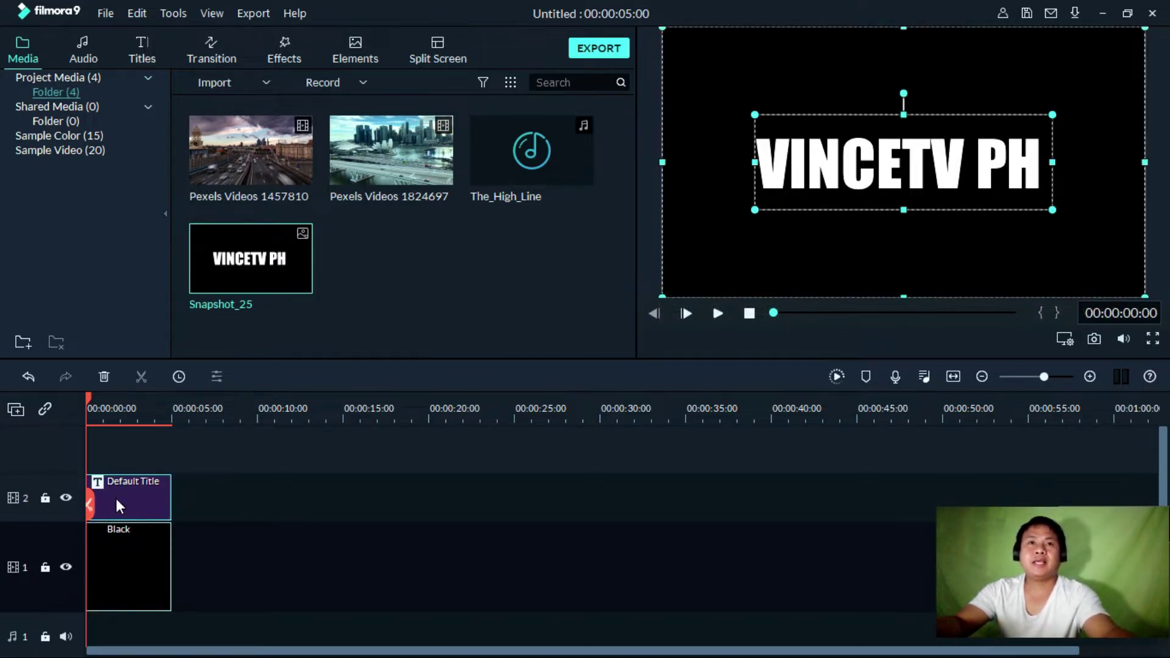
pyautogui.rightClick(116, 497)
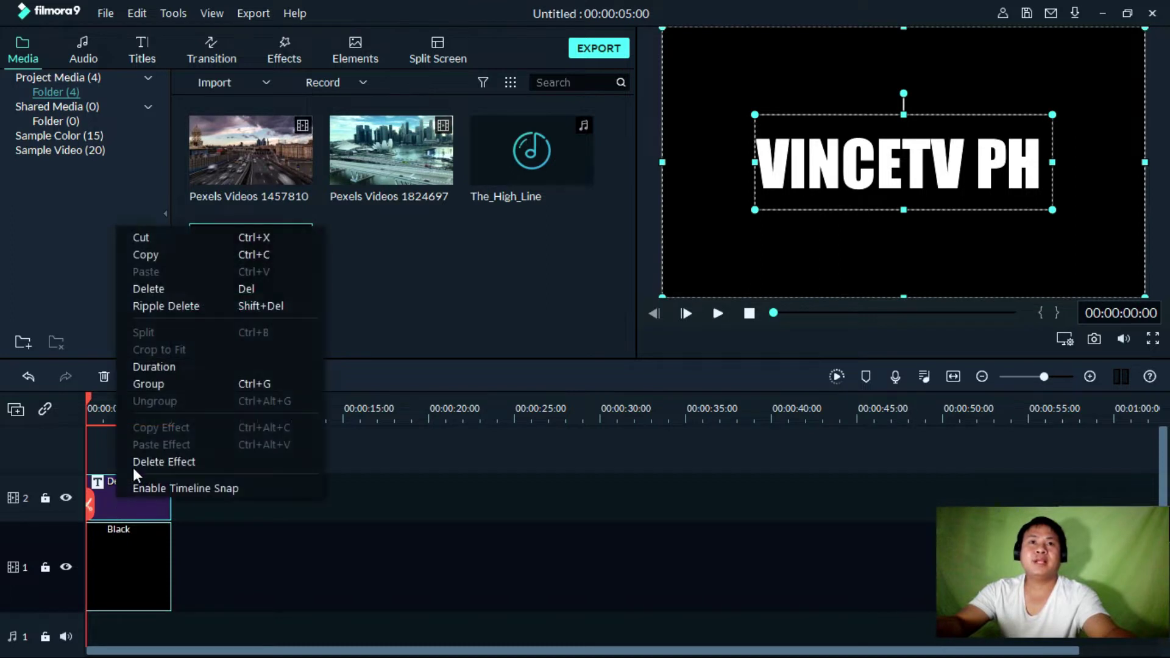
pyautogui.click(163, 306)
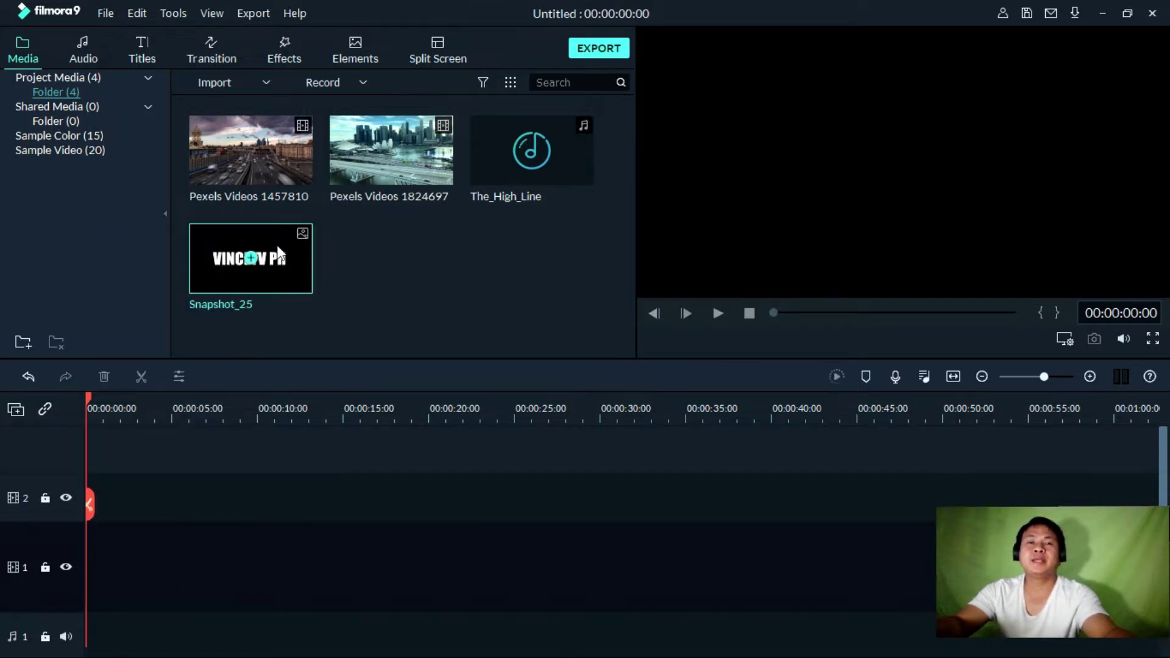
pyautogui.moveTo(278, 252); pyautogui.dragTo(67, 487)
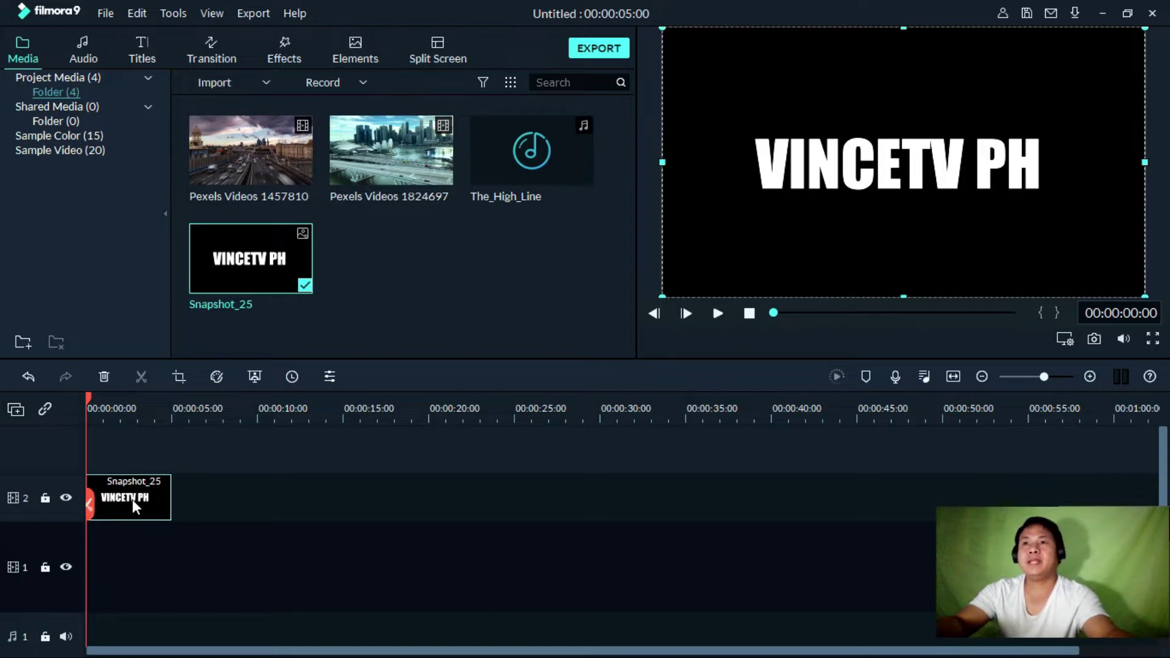
pyautogui.click(954, 376)
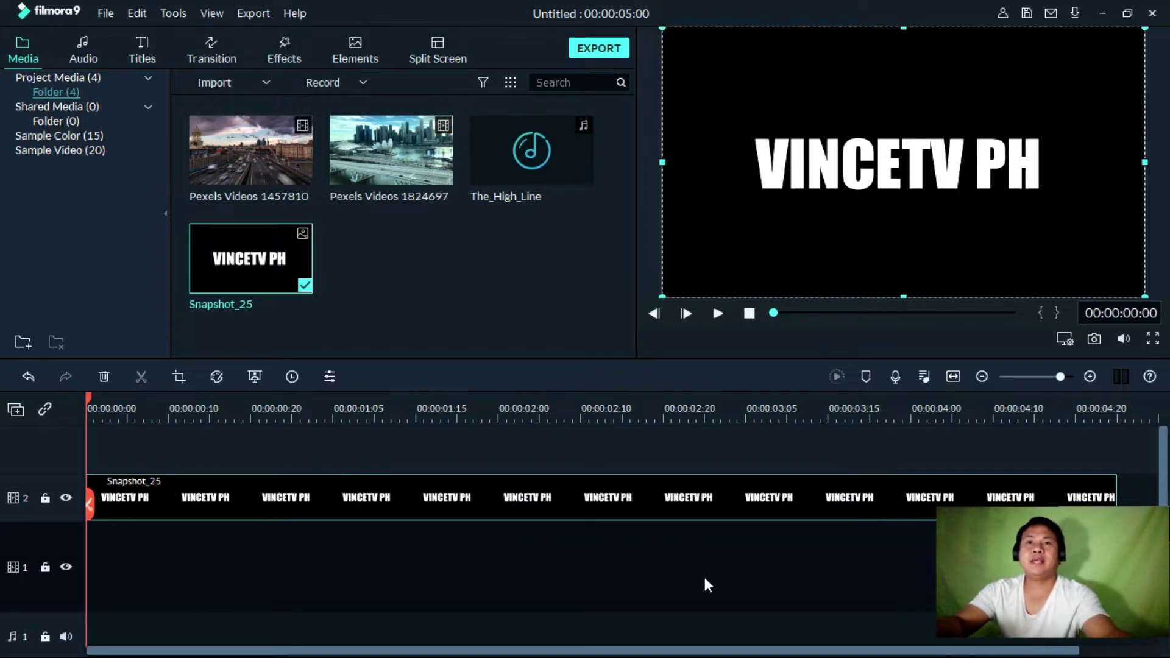
# Step: Set the duration of the VINCETV PH snapshot clip on video track 2 to 00:00:01:20
pyautogui.rightClick(432, 498)
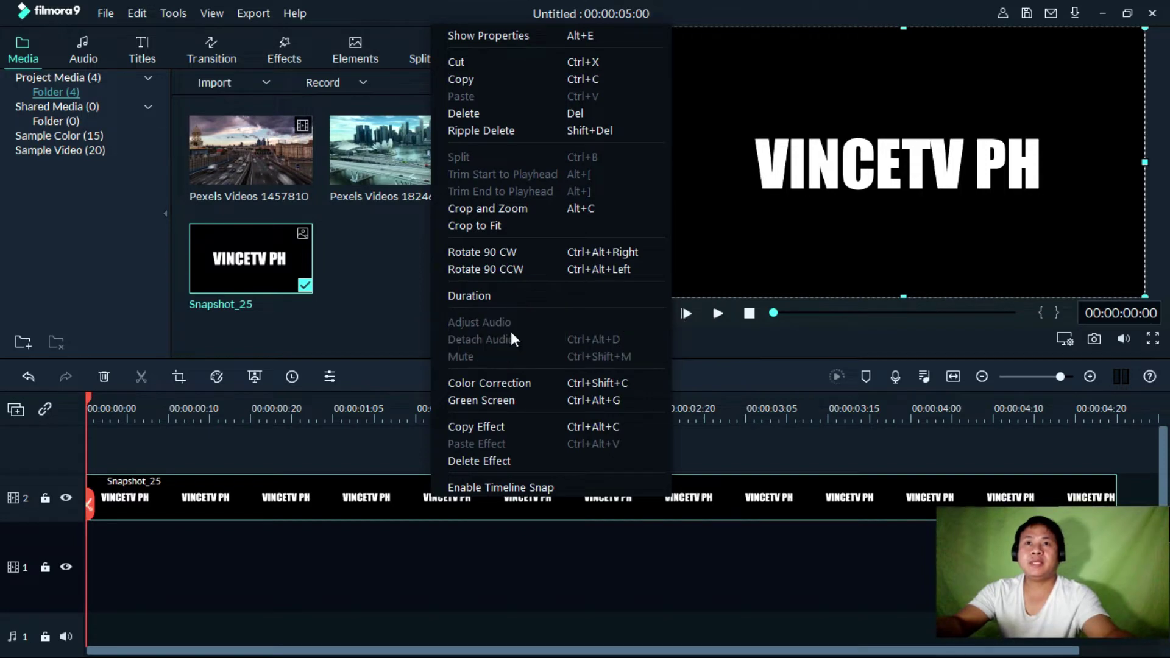
pyautogui.click(513, 294)
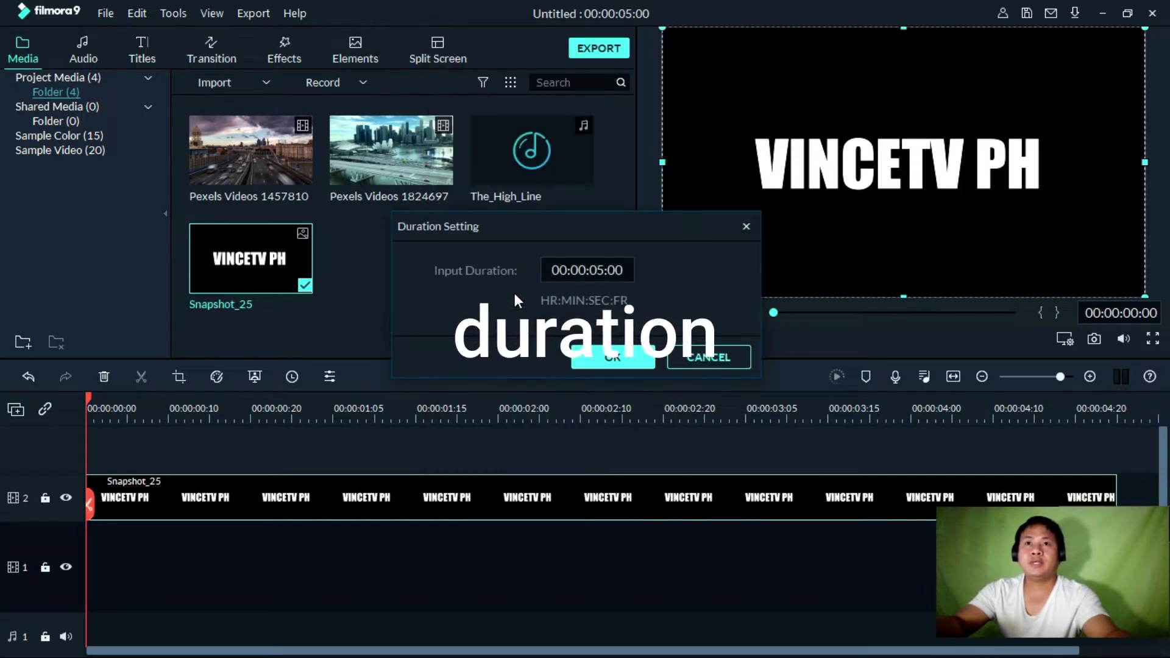
pyautogui.click(601, 272)
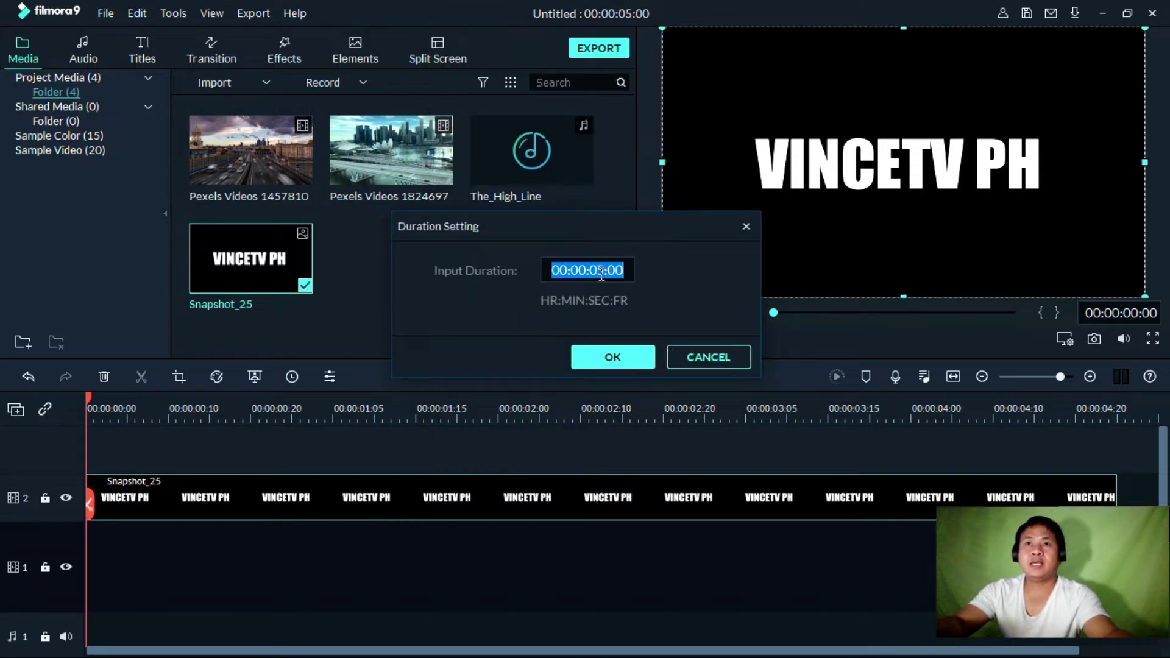
pyautogui.click(602, 273)
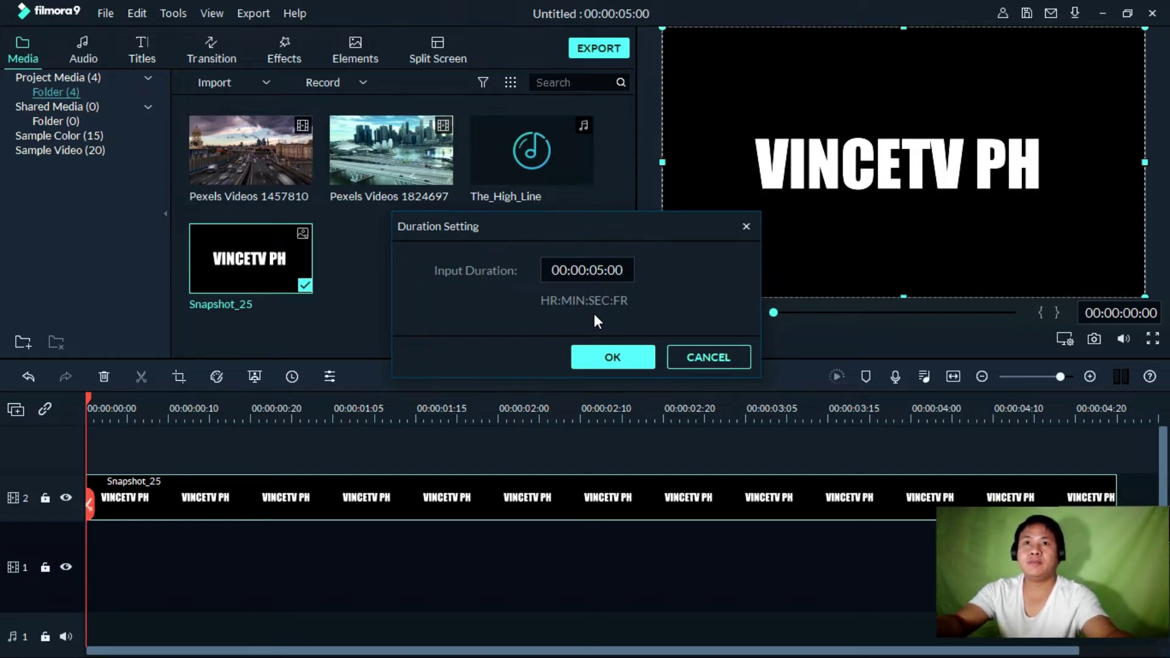
pyautogui.press('BackSpace')
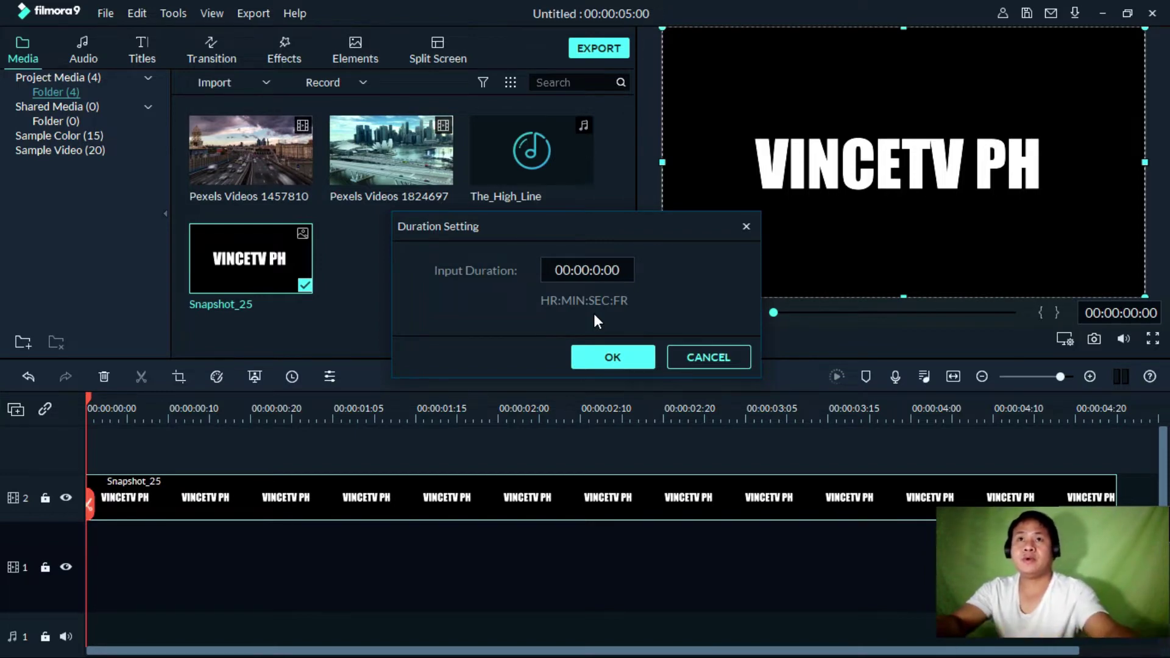
pyautogui.write('1:')
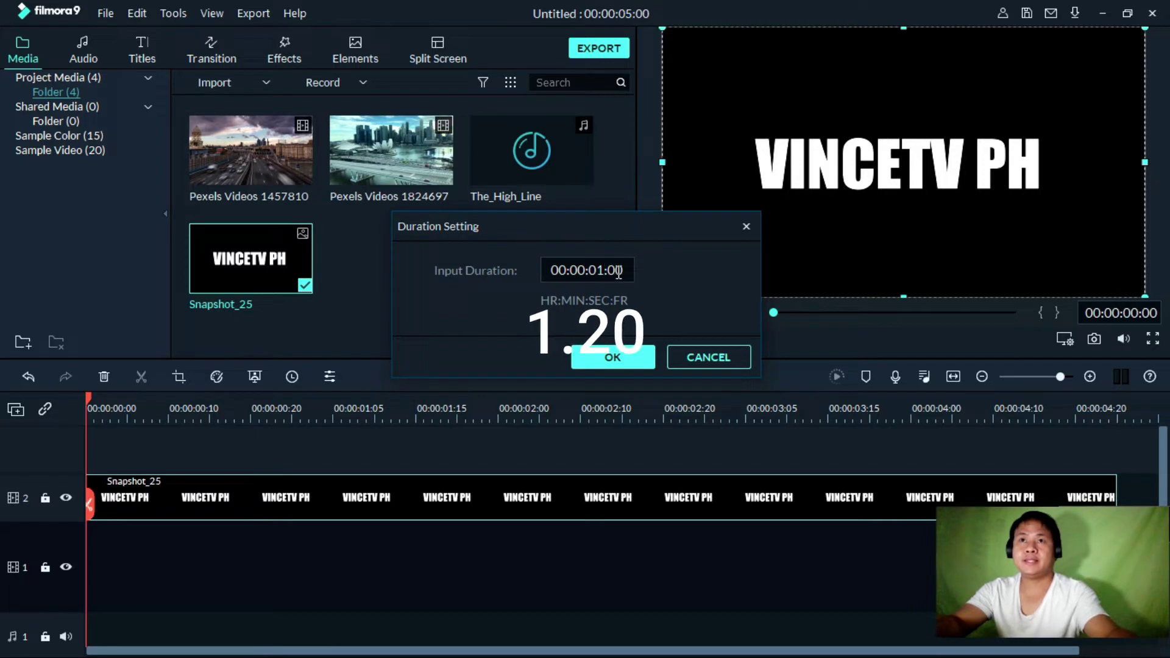
pyautogui.write('2')
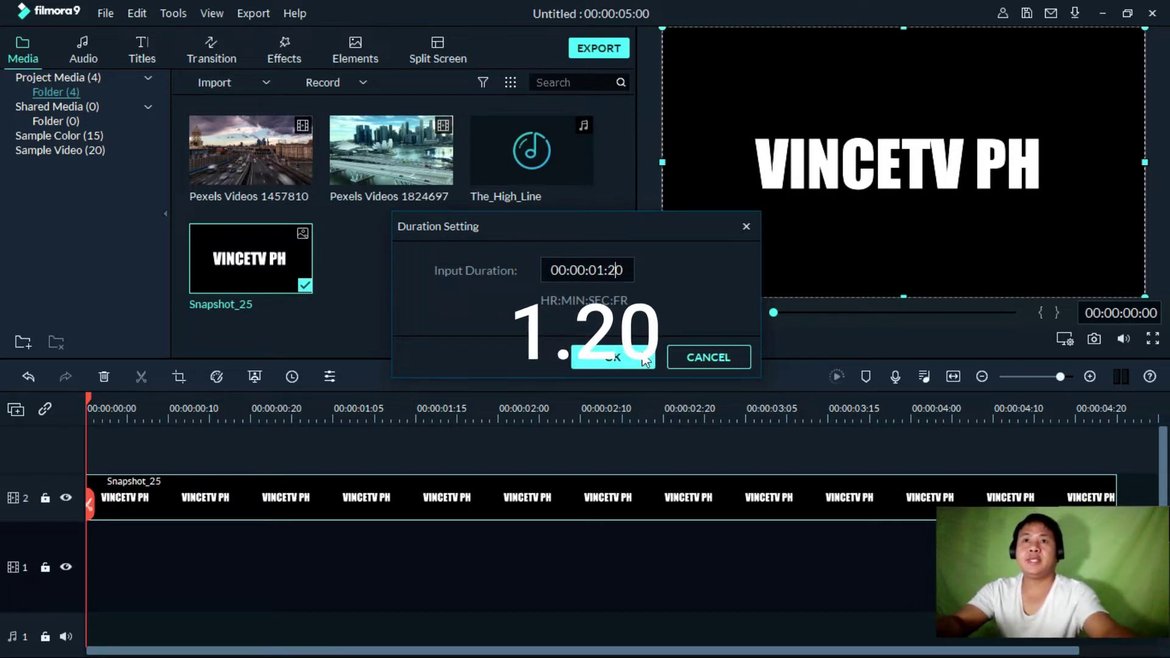
pyautogui.click(591, 361)
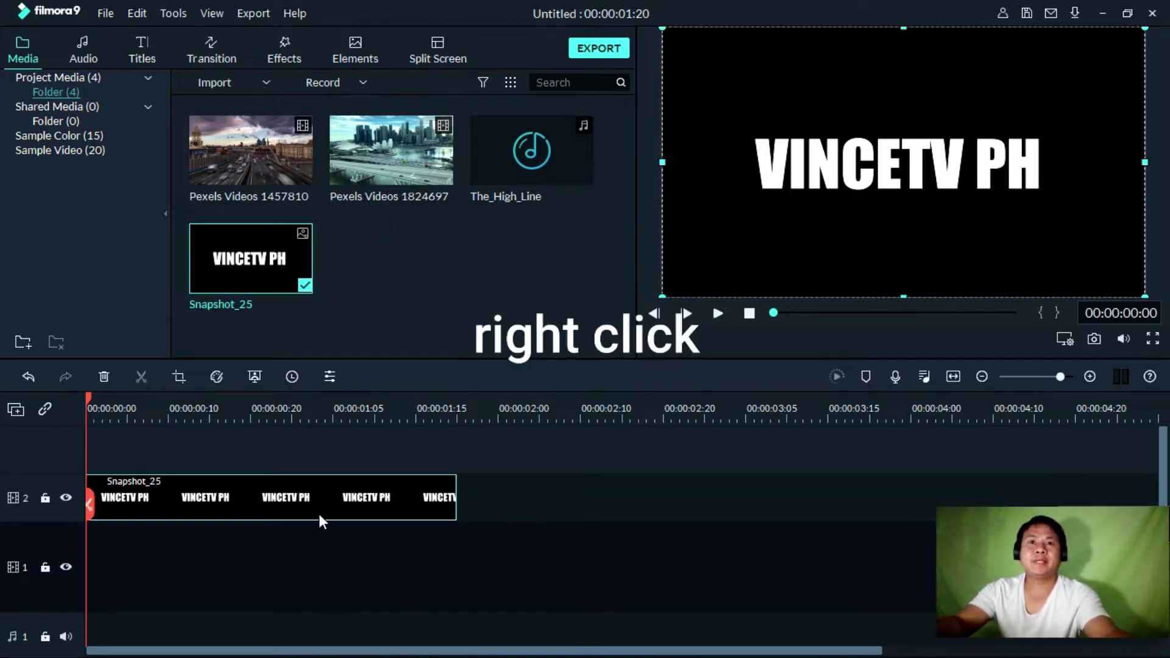
# Step: Apply Pan & Zoom to the VINCETV PH clip, shrinking the End frame to about 139 x 78 over the gap between E and T
pyautogui.rightClick(266, 497)
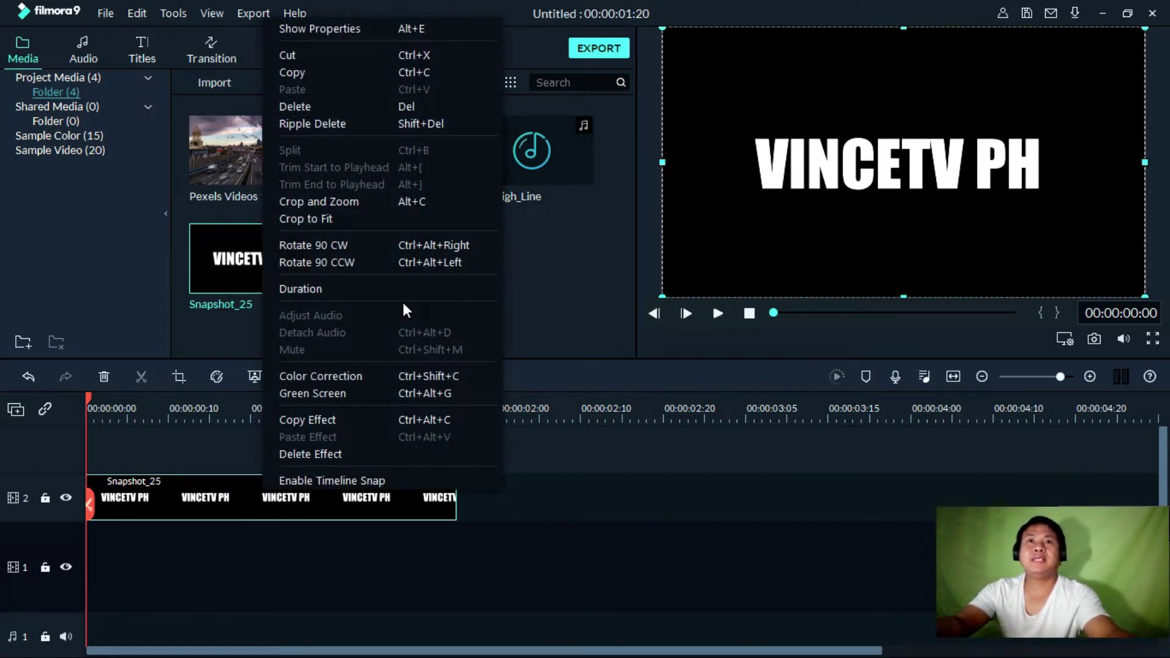
pyautogui.click(365, 203)
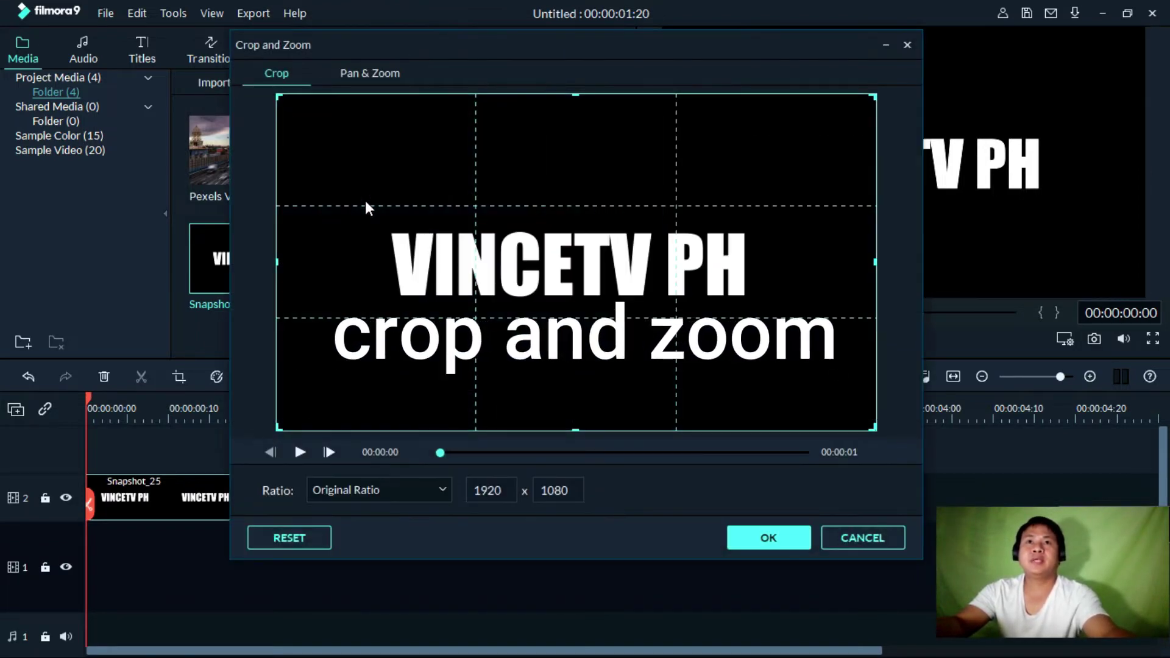
pyautogui.click(367, 70)
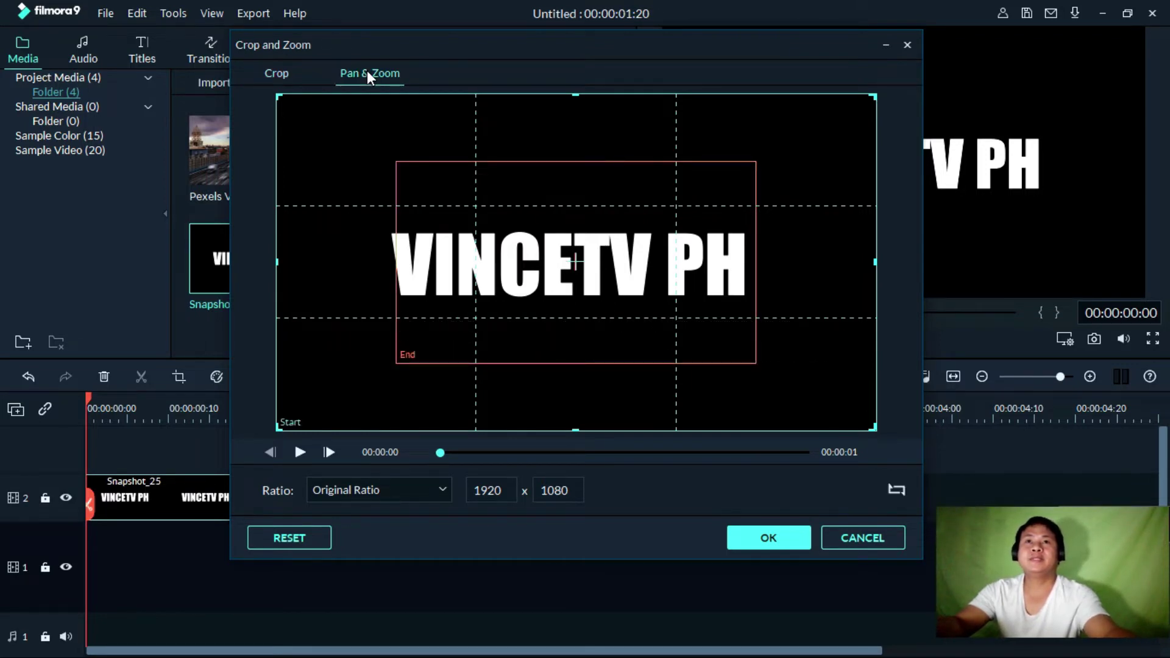
pyautogui.click(523, 279)
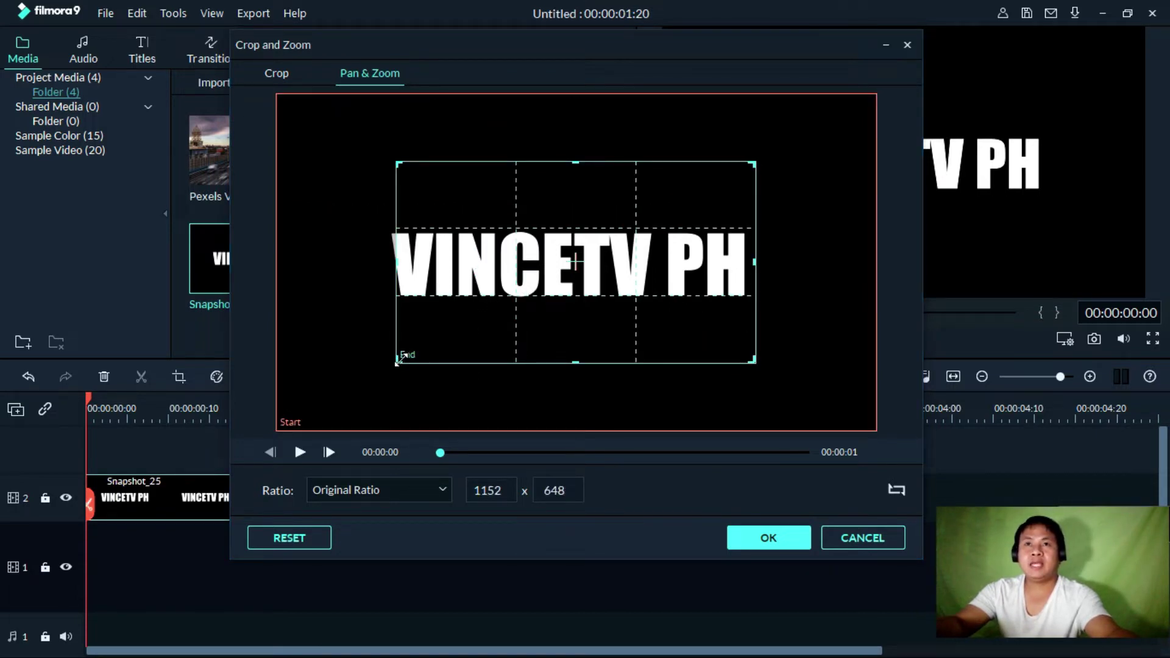
pyautogui.moveTo(397, 359); pyautogui.dragTo(561, 287)
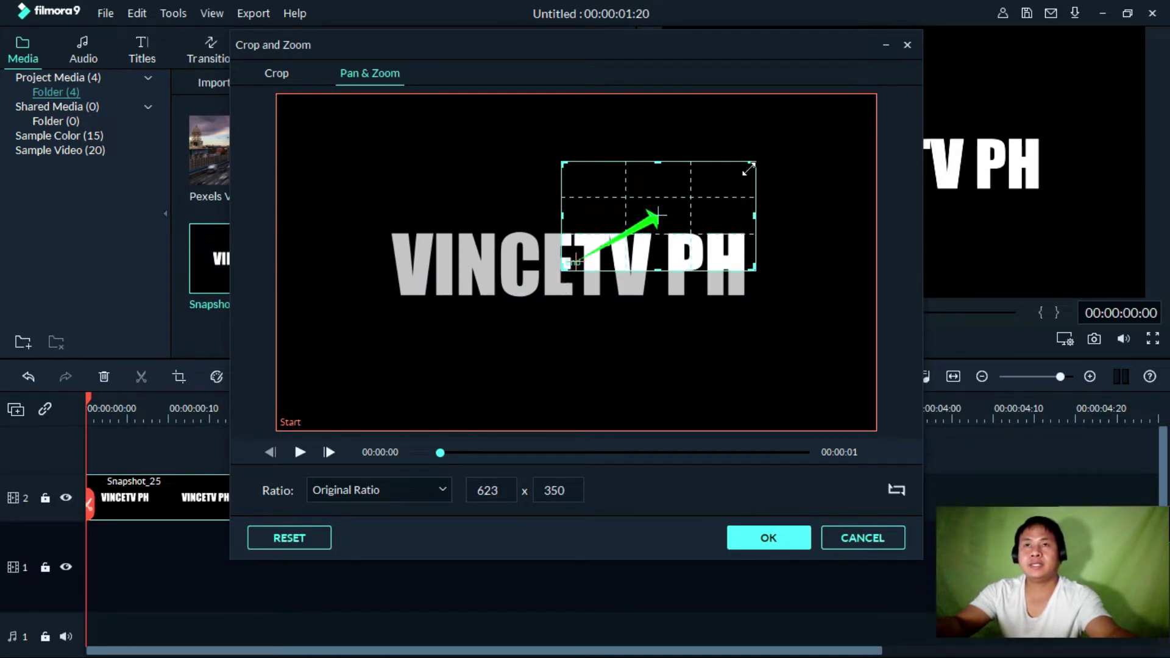
pyautogui.moveTo(756, 165); pyautogui.dragTo(573, 263)
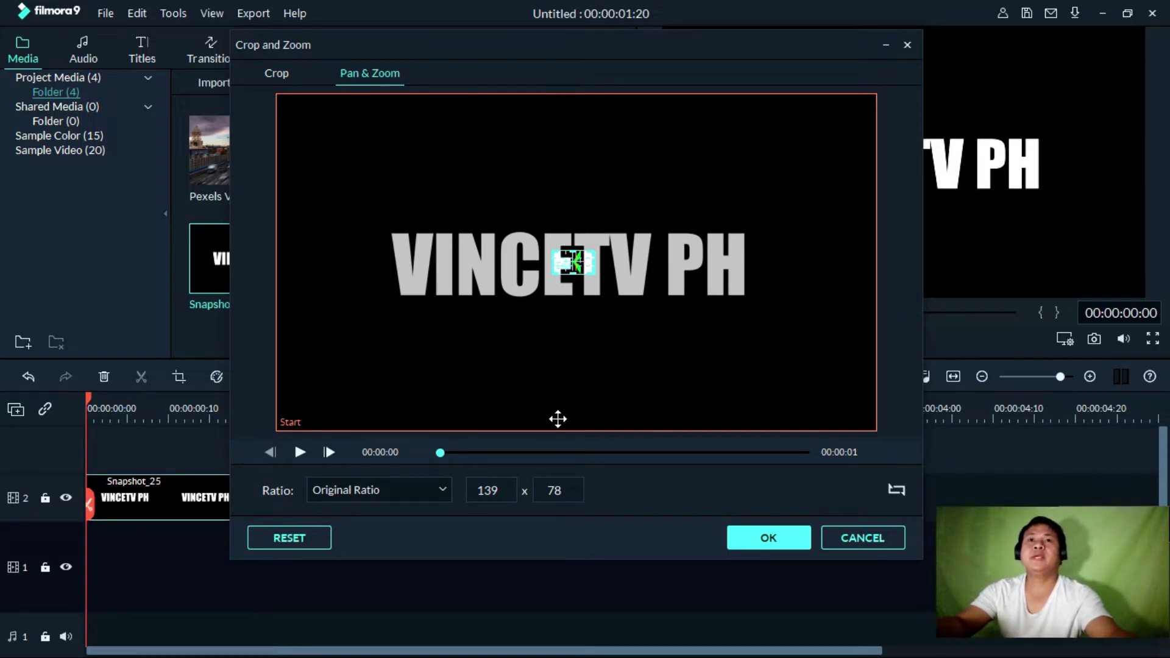
pyautogui.click(766, 540)
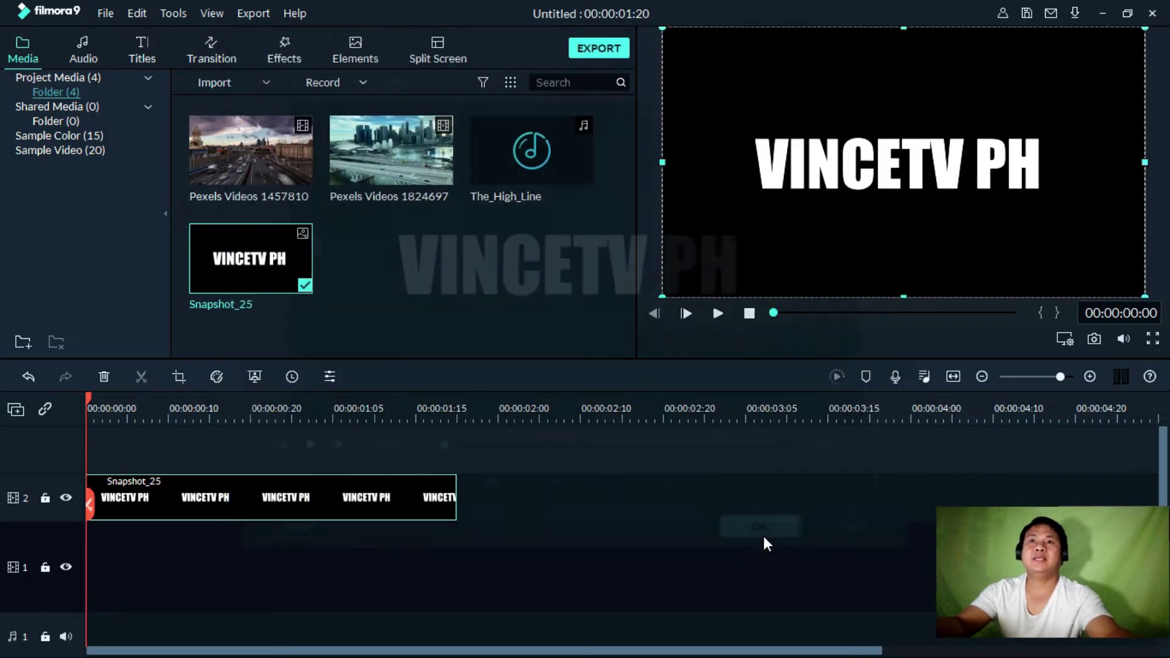
# Step: Capture a snapshot of the clip's final zoomed-in frame and place it directly after the VINCETV PH clip on video track 2
pyautogui.click(716, 313)
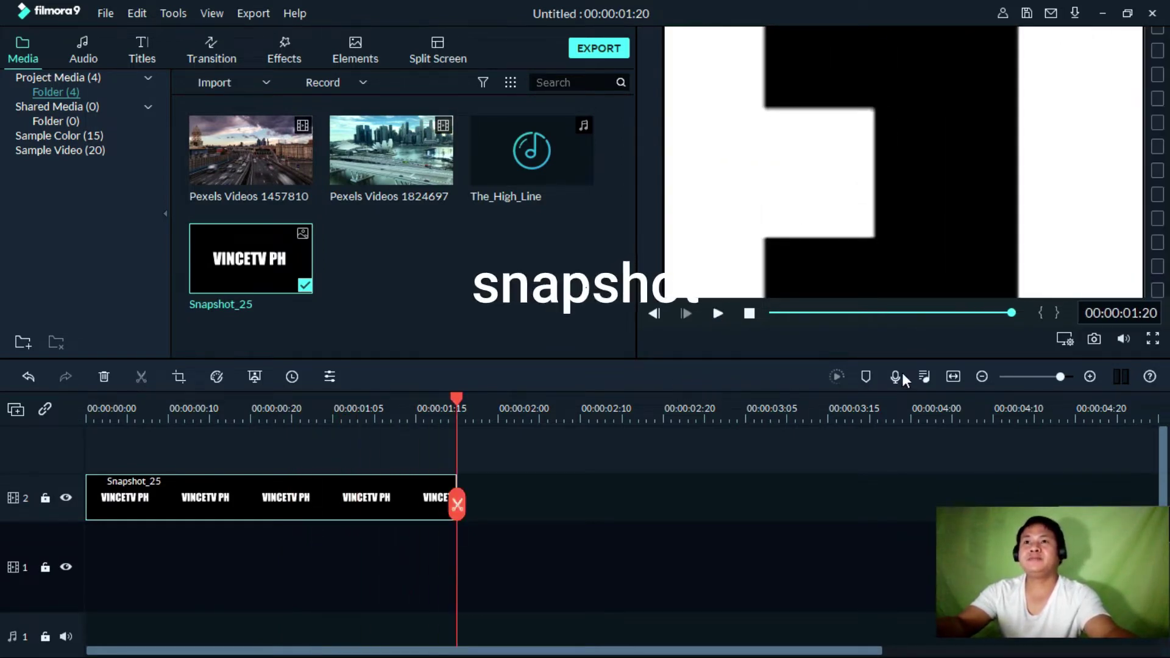
pyautogui.click(1095, 341)
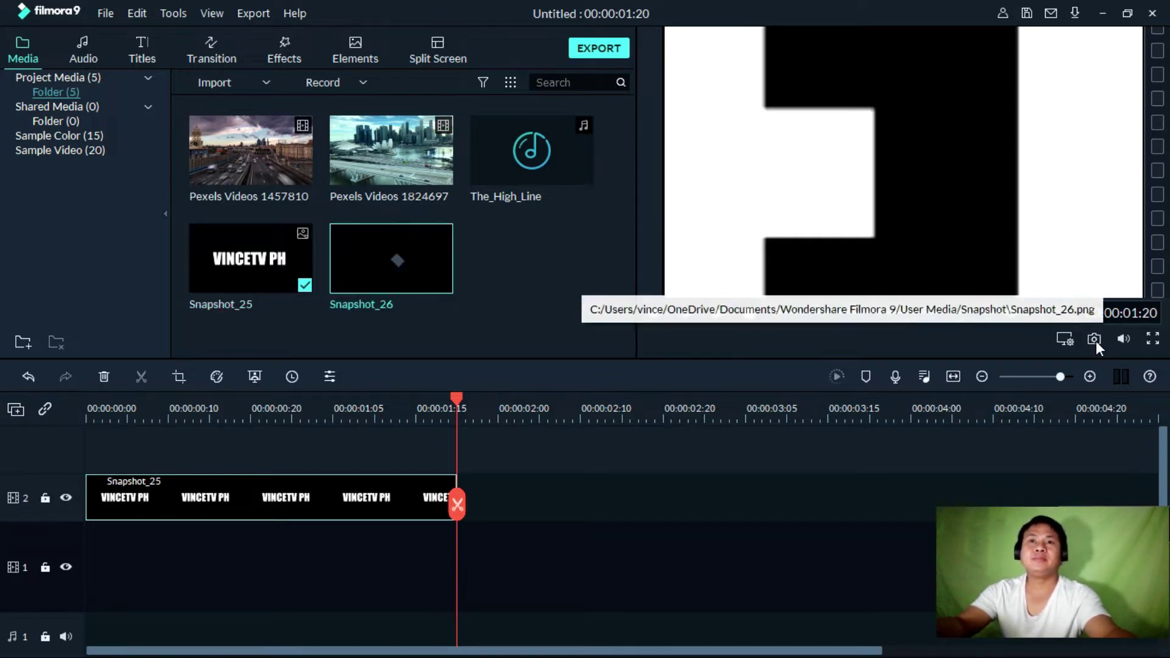
pyautogui.moveTo(447, 290)
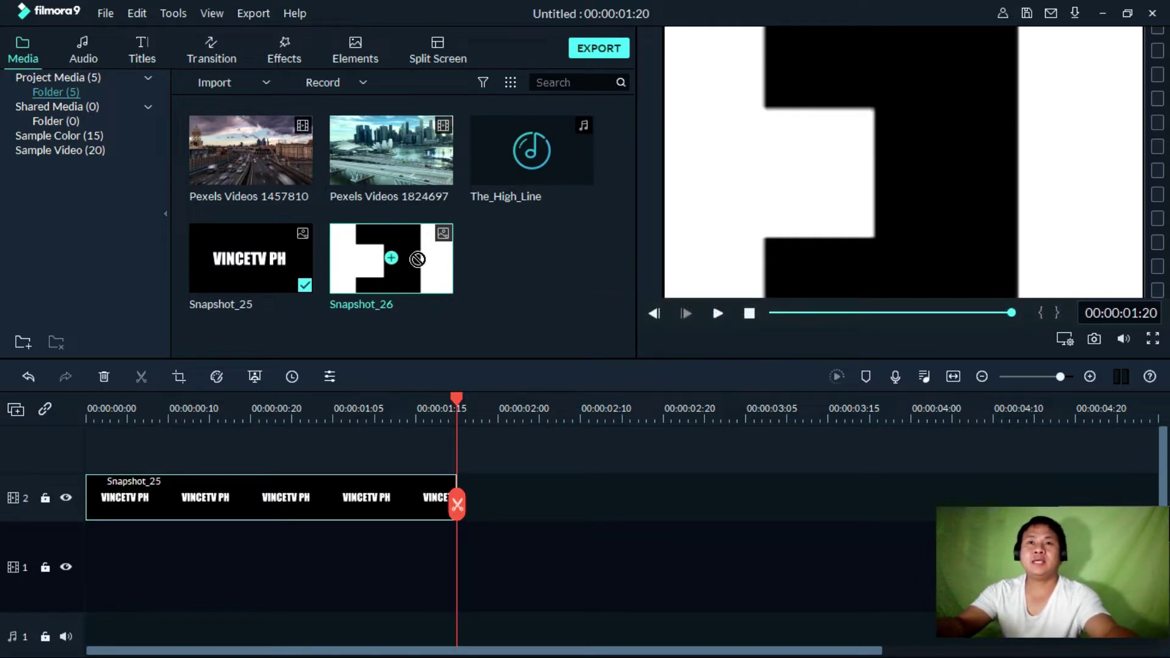
pyautogui.moveTo(418, 259); pyautogui.dragTo(498, 481)
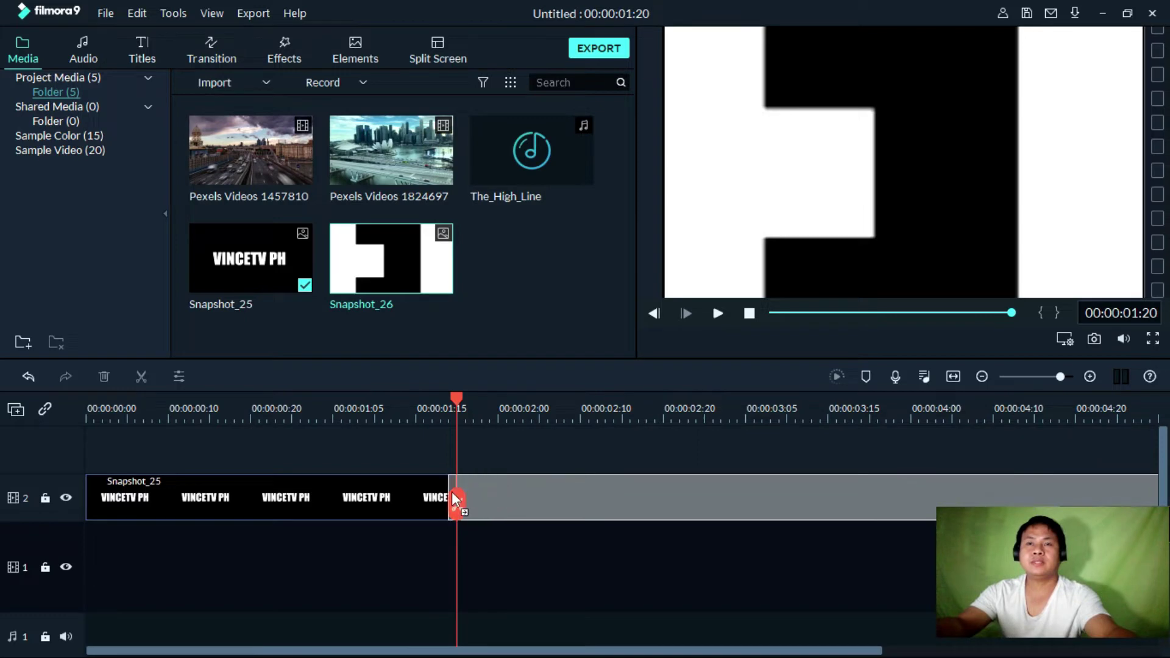
pyautogui.moveTo(459, 495); pyautogui.dragTo(463, 492)
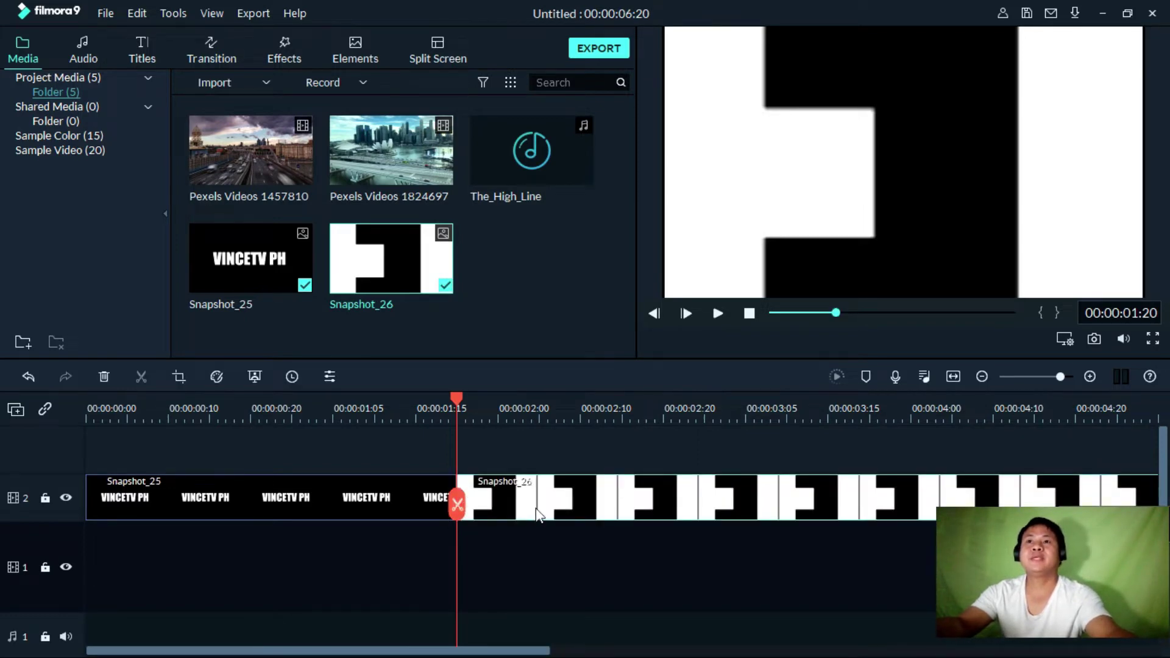
# Step: Set the duration of the zoomed-in snapshot clip to 00:00:0:0.5
pyautogui.rightClick(649, 499)
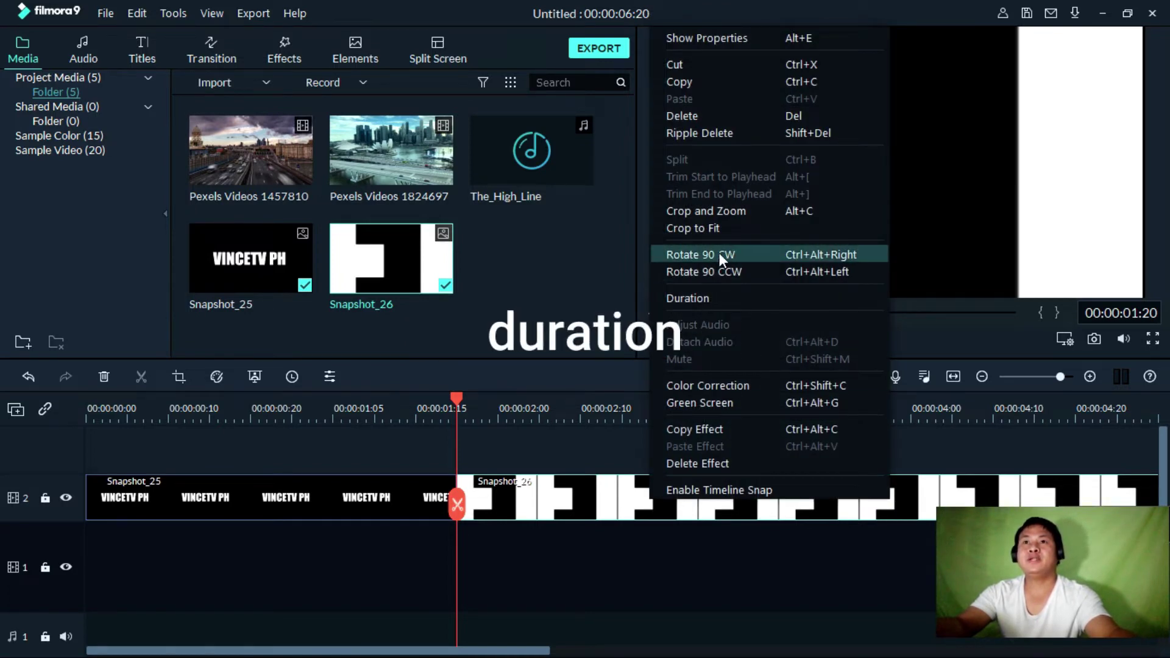
pyautogui.click(720, 299)
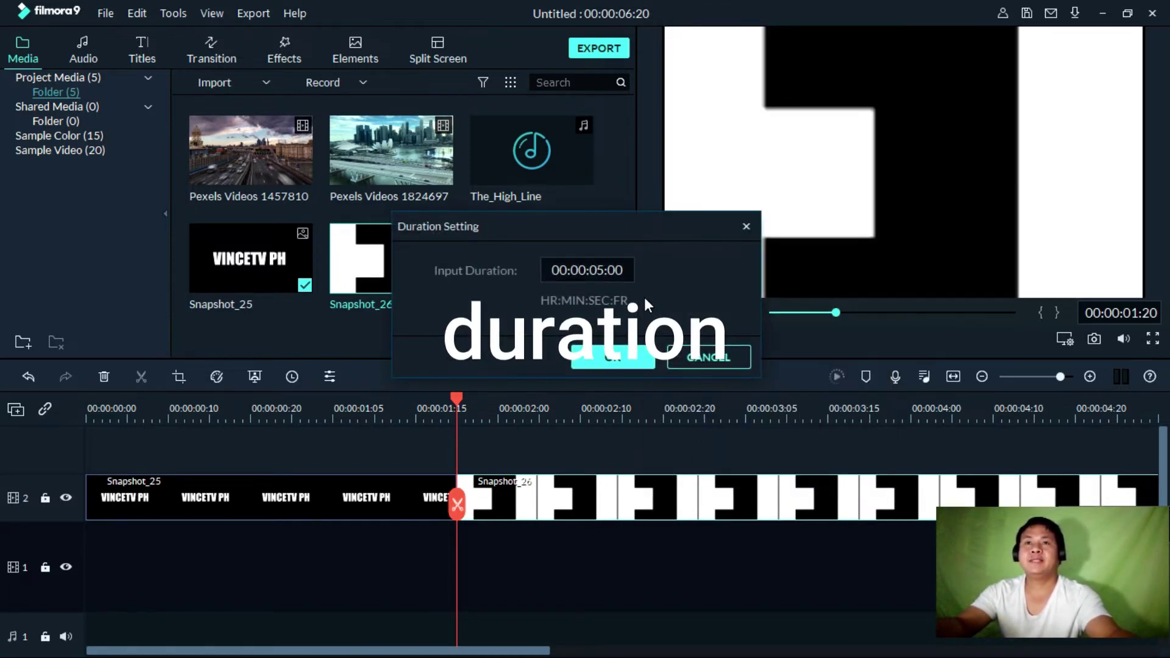
pyautogui.click(608, 274)
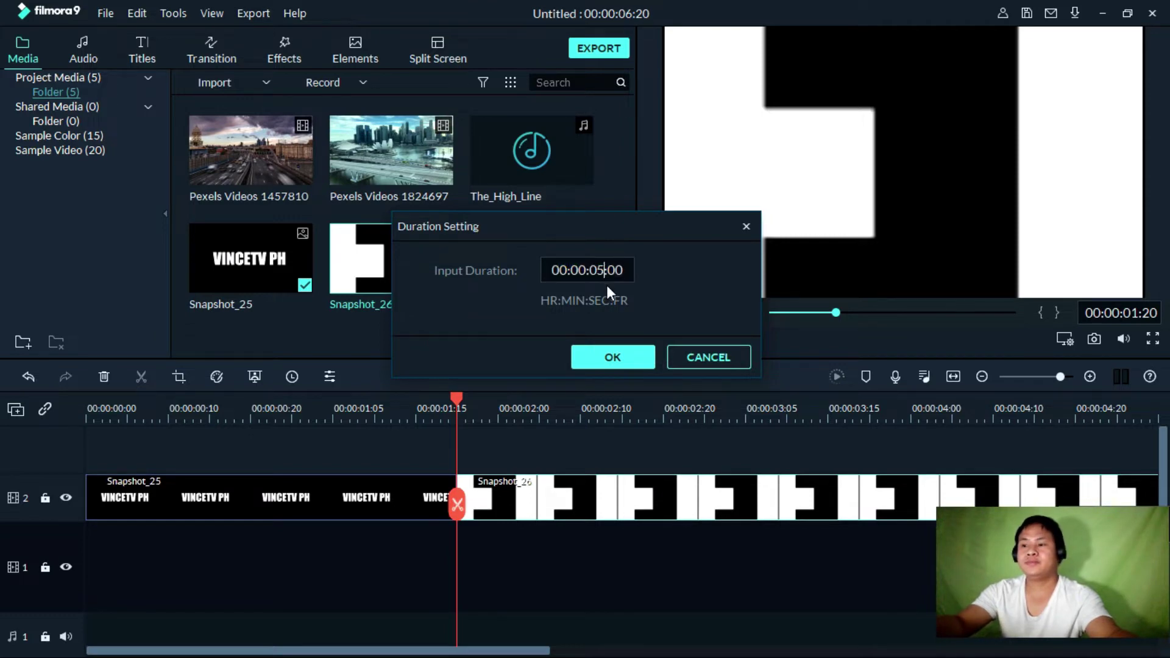
pyautogui.press('BackSpace')
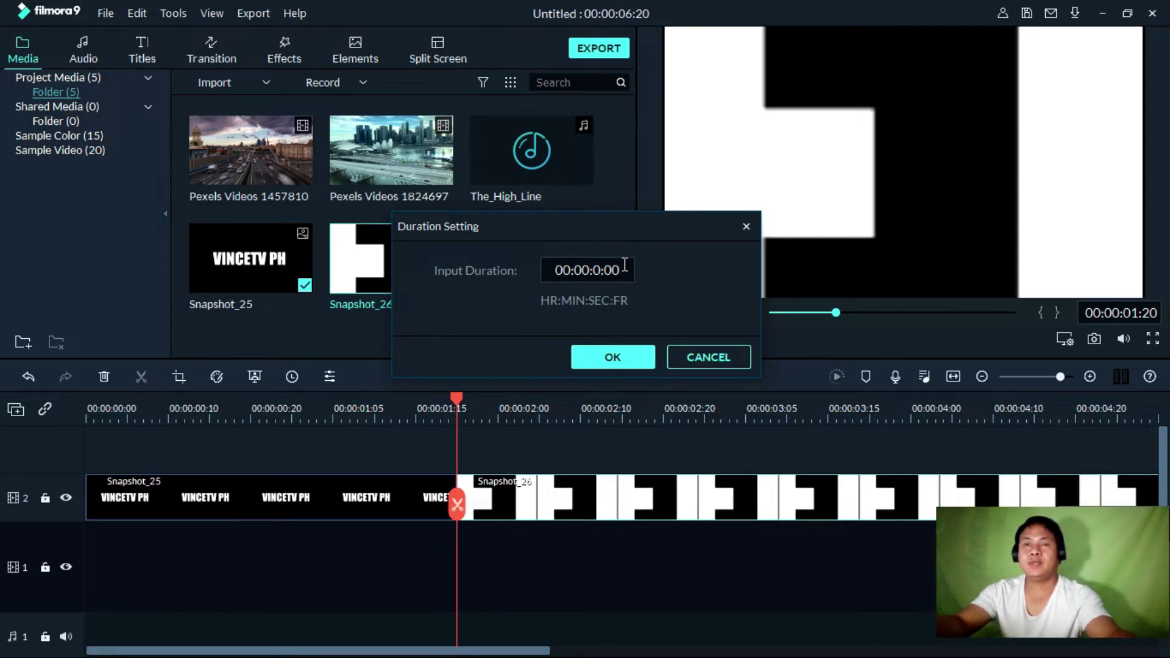
pyautogui.press('BackSpace')
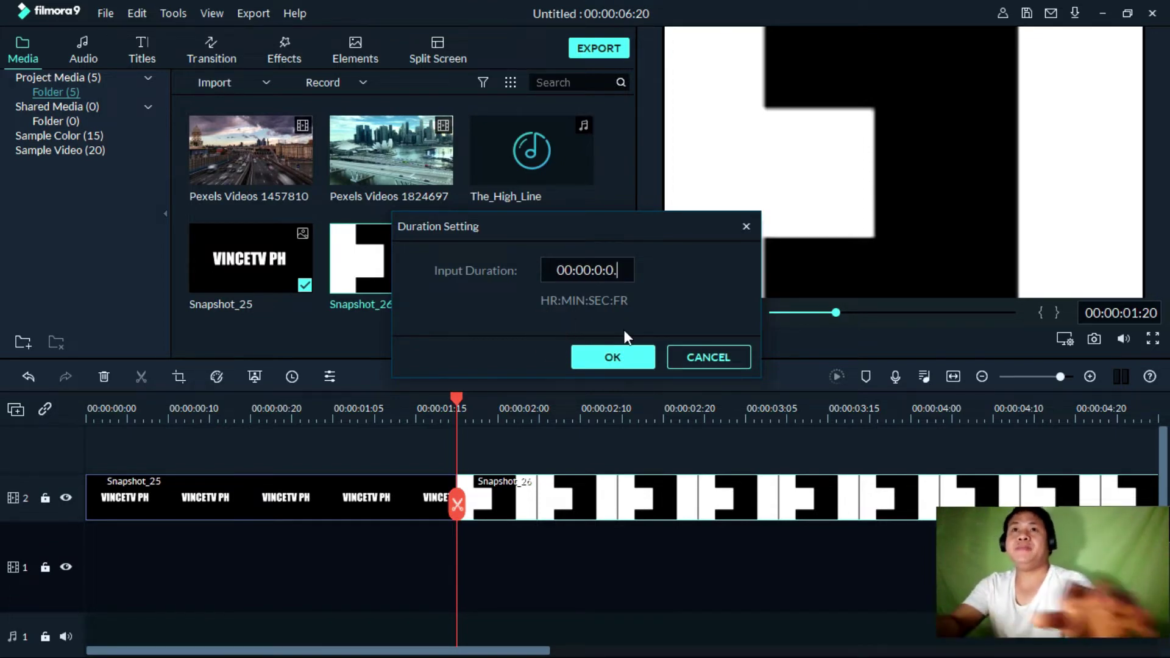
pyautogui.write('.5')
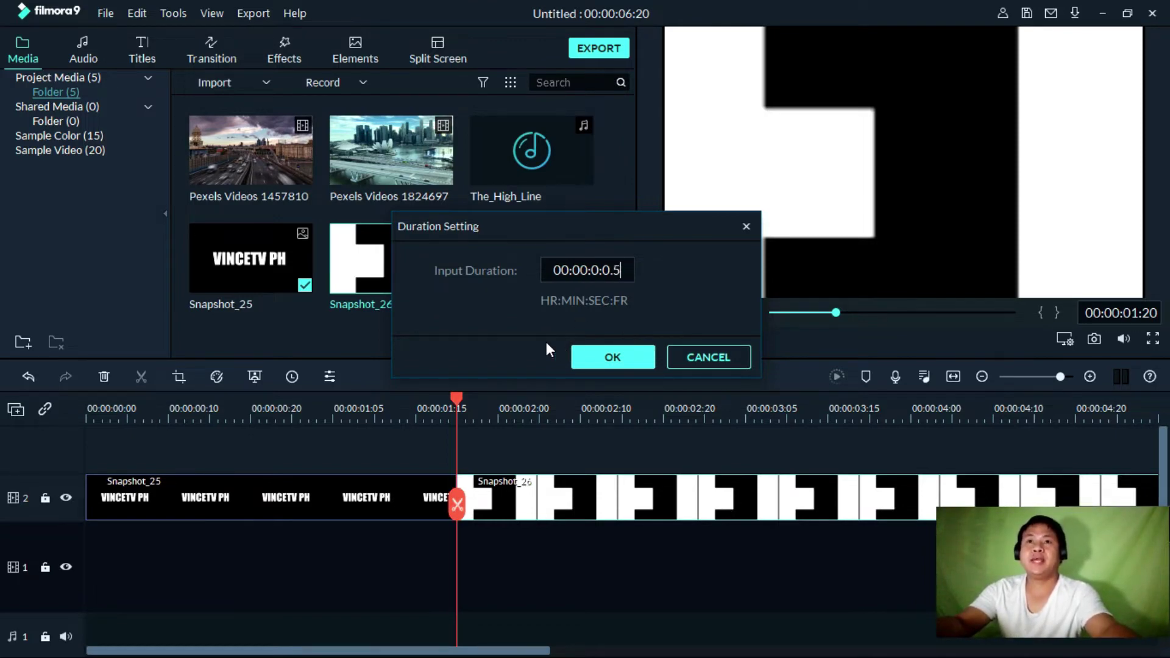
pyautogui.click(606, 359)
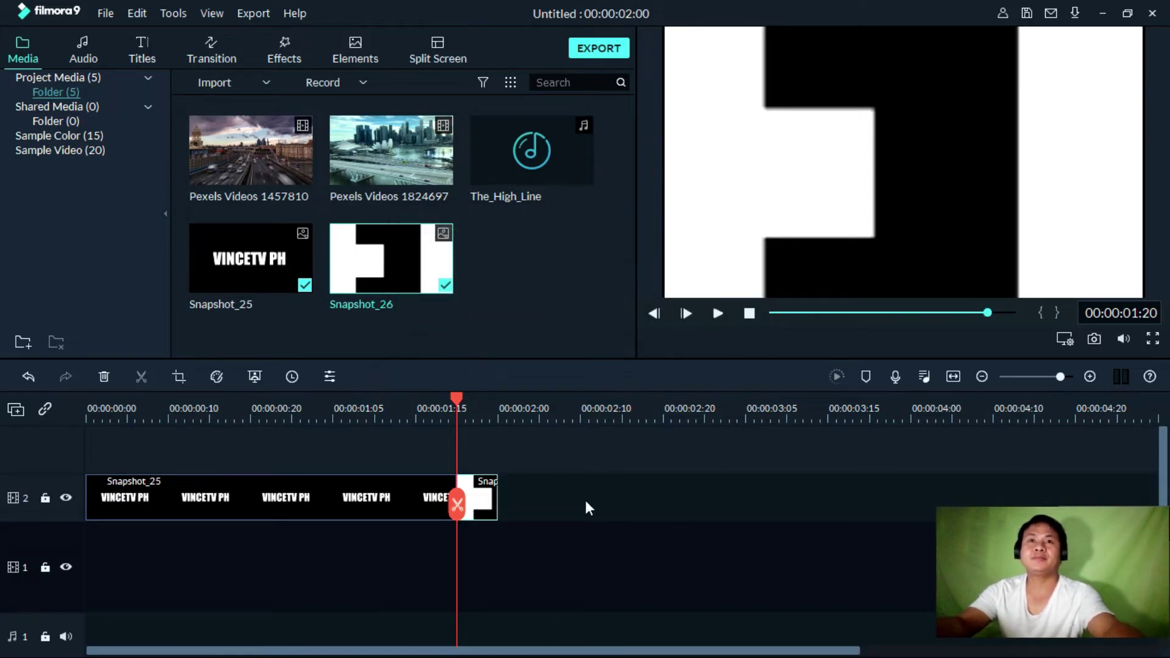
# Step: Play both snapshot clips from the beginning to check the zoom, and stop the playback
pyautogui.click(746, 316)
pyautogui.click(713, 312)
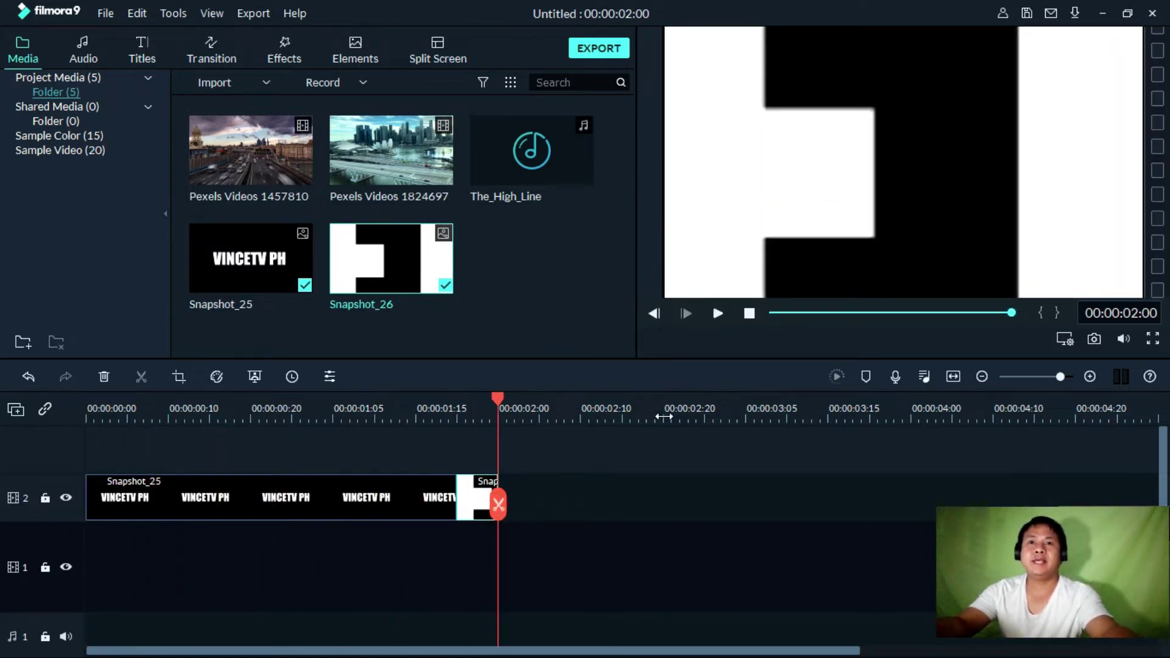
pyautogui.click(749, 312)
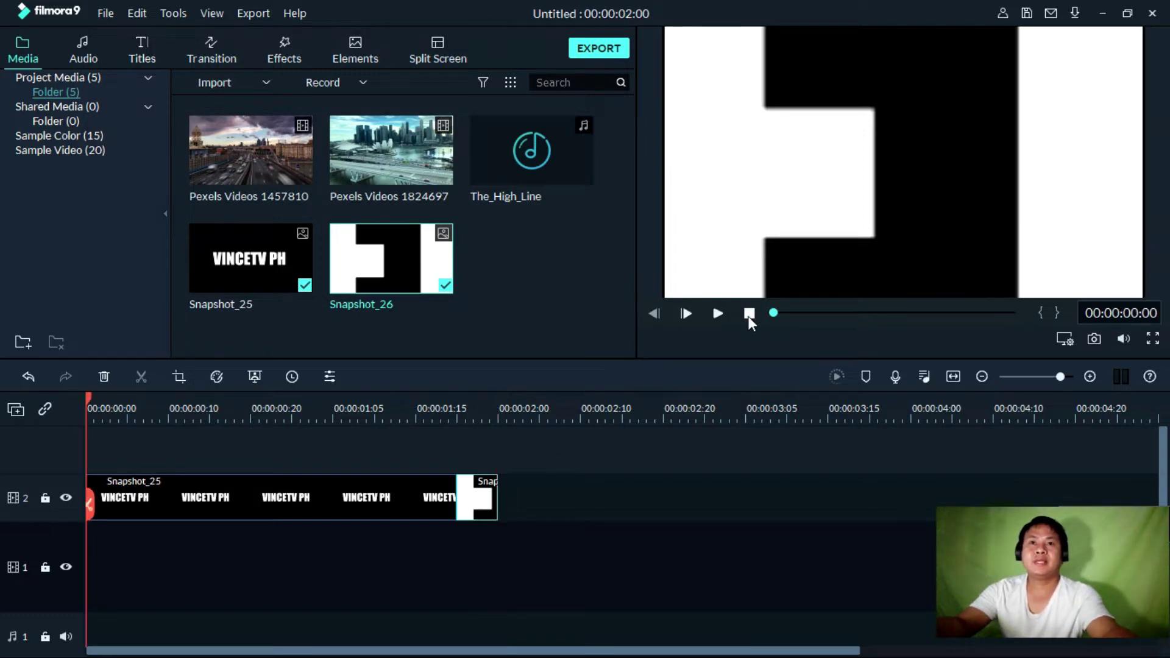
# Step: Open Pan & Zoom for the zoomed-in snapshot clip, shrink its Start frame to about 1841 x 1036 and centre it on the image
pyautogui.rightClick(479, 497)
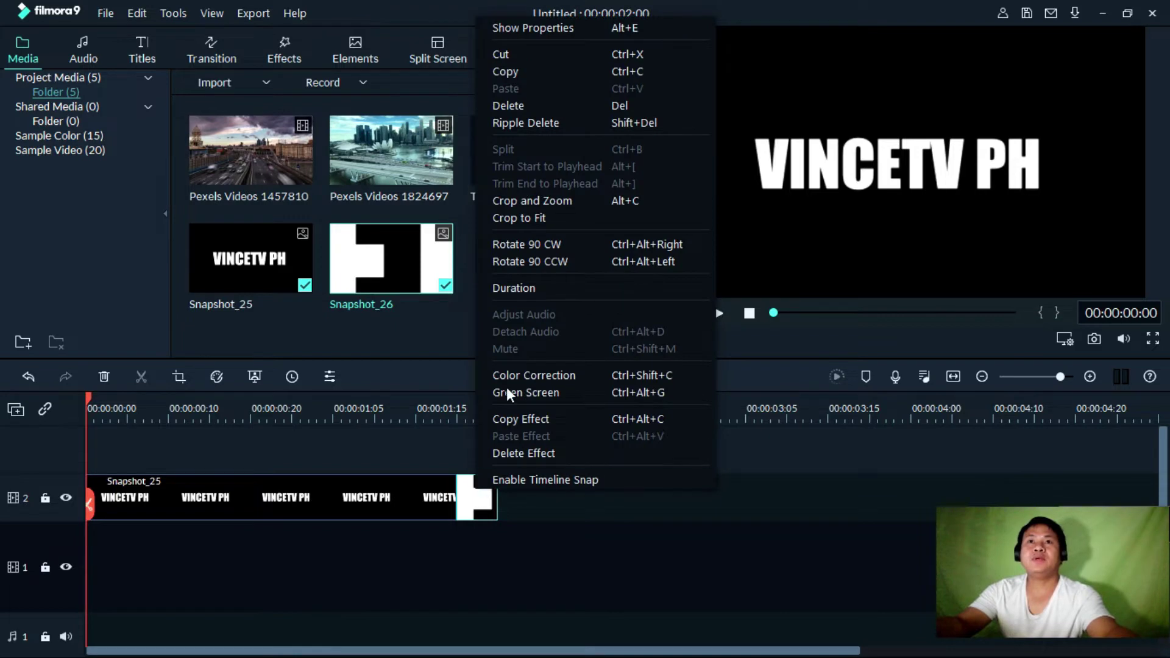
pyautogui.click(527, 202)
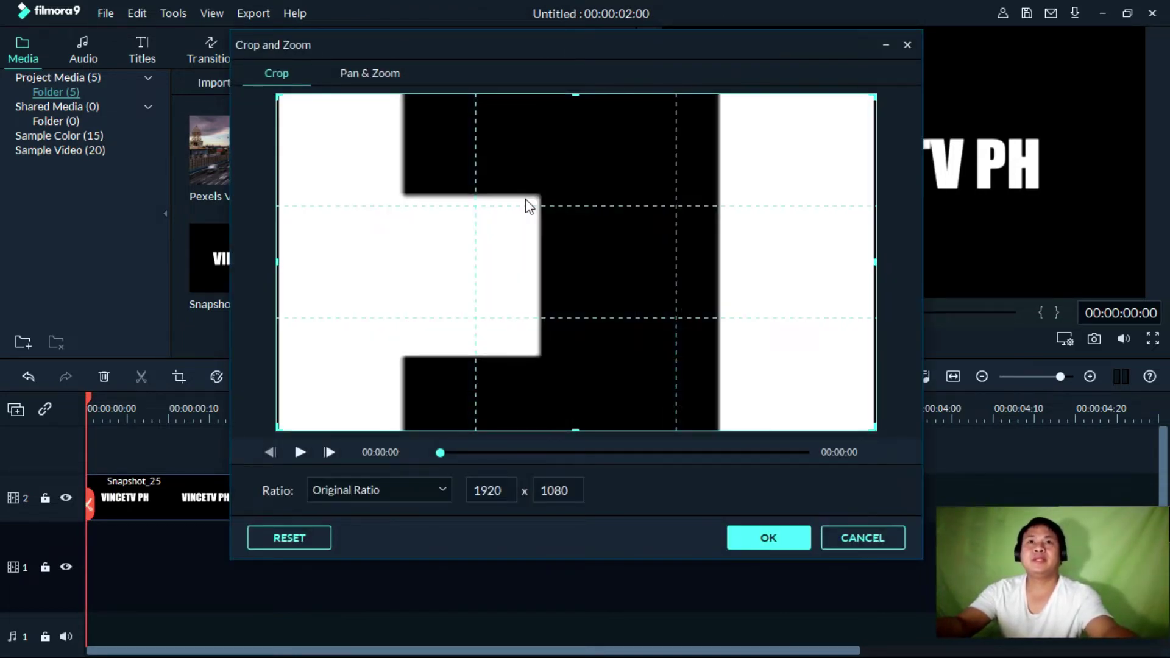
pyautogui.click(363, 76)
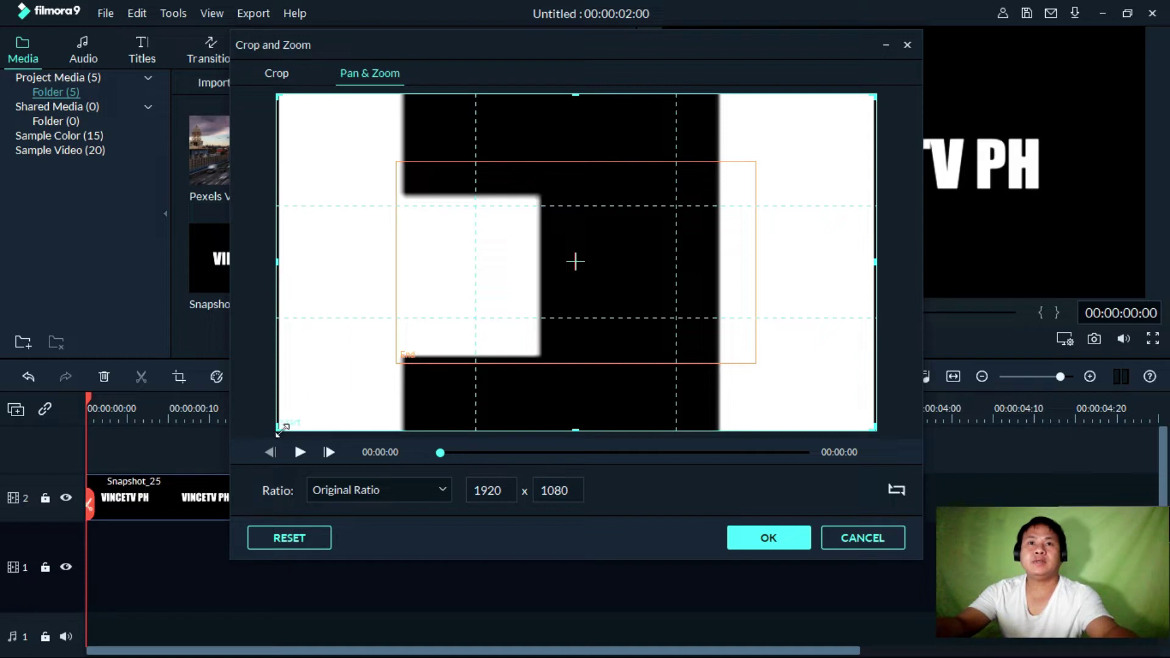
pyautogui.moveTo(277, 426); pyautogui.dragTo(292, 420)
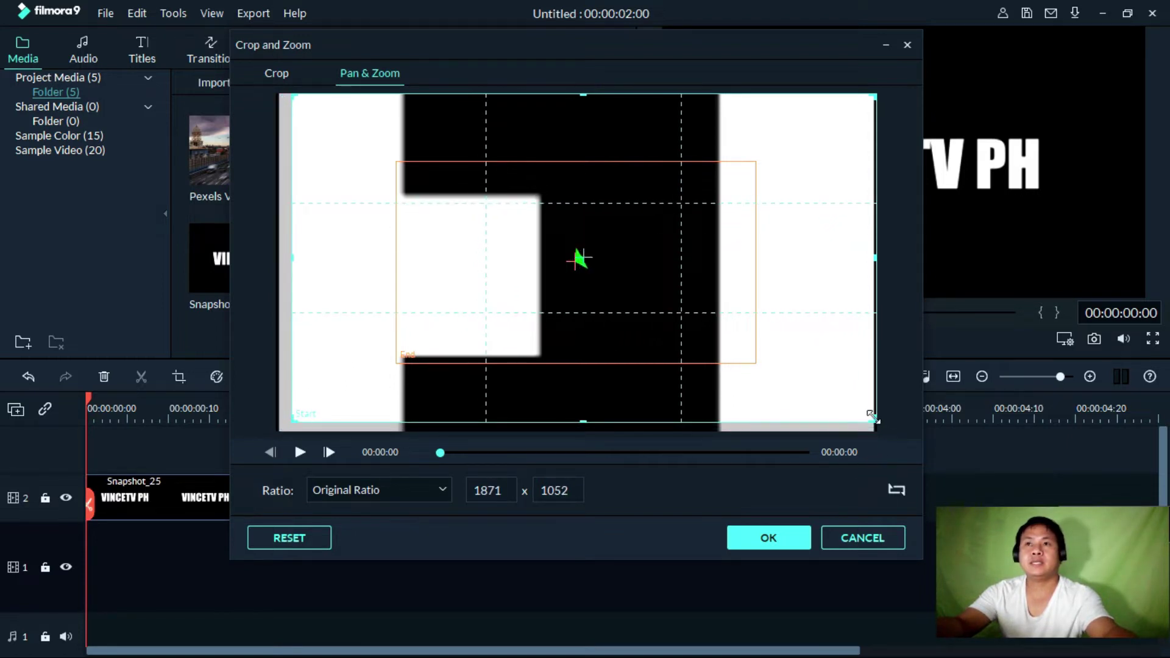
pyautogui.moveTo(872, 416); pyautogui.dragTo(866, 416)
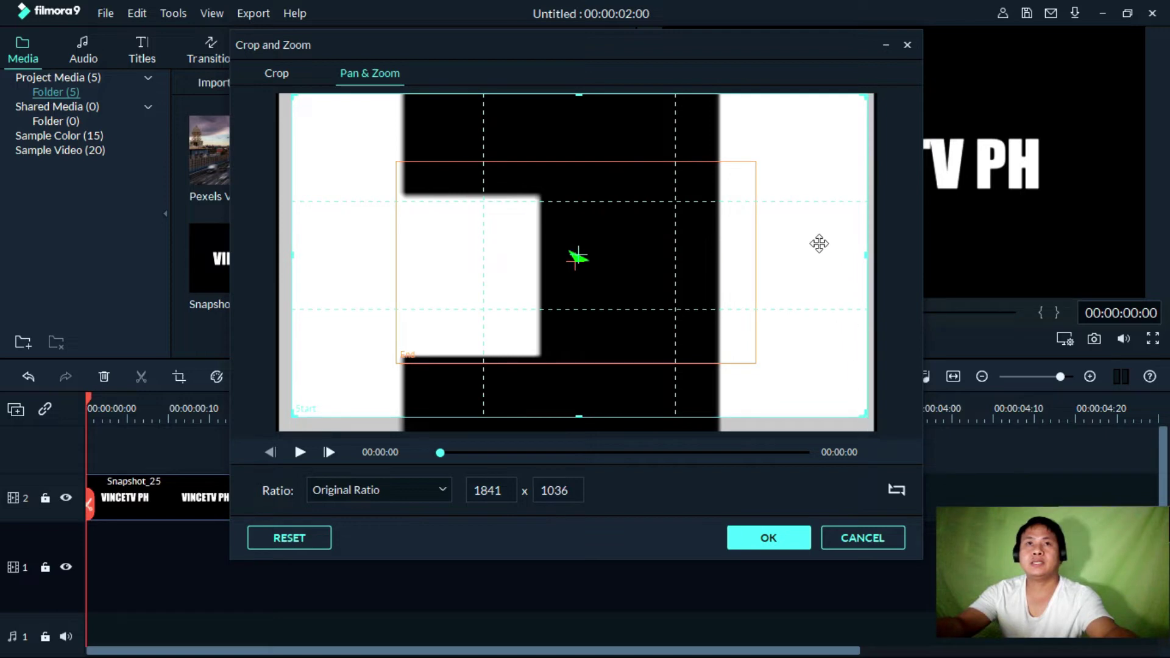
pyautogui.moveTo(817, 244); pyautogui.dragTo(818, 249)
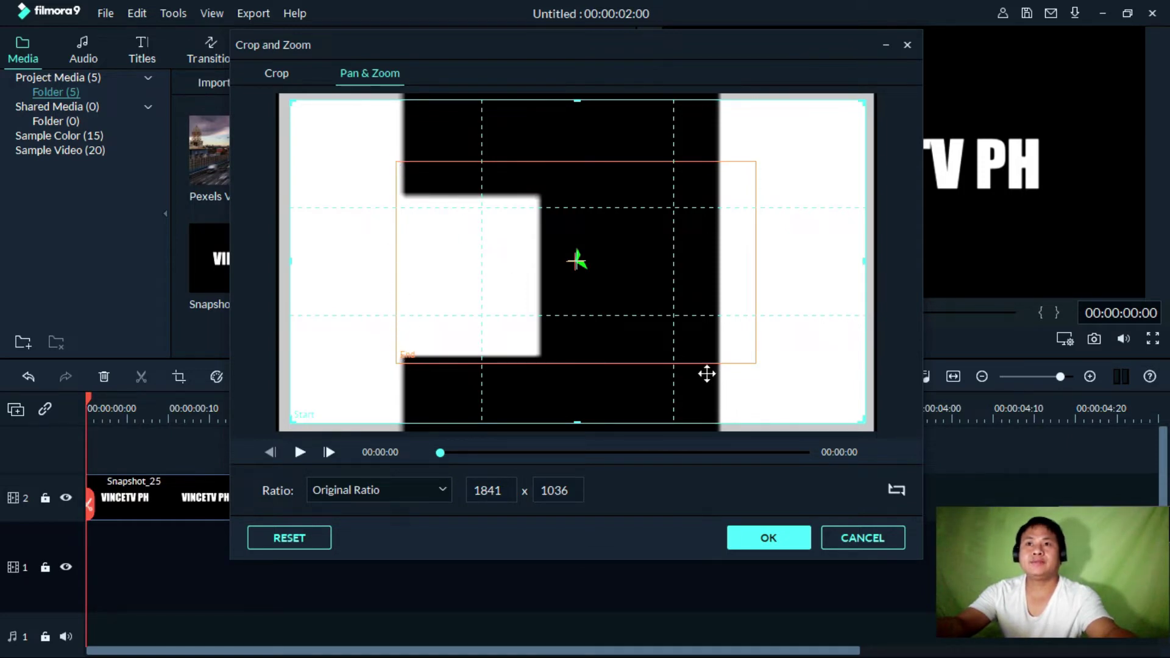
# Step: Shrink the End frame to about 577 x 325 inside the black gap between the letters, and apply the Pan & Zoom
pyautogui.click(688, 316)
pyautogui.moveTo(754, 357); pyautogui.dragTo(719, 336)
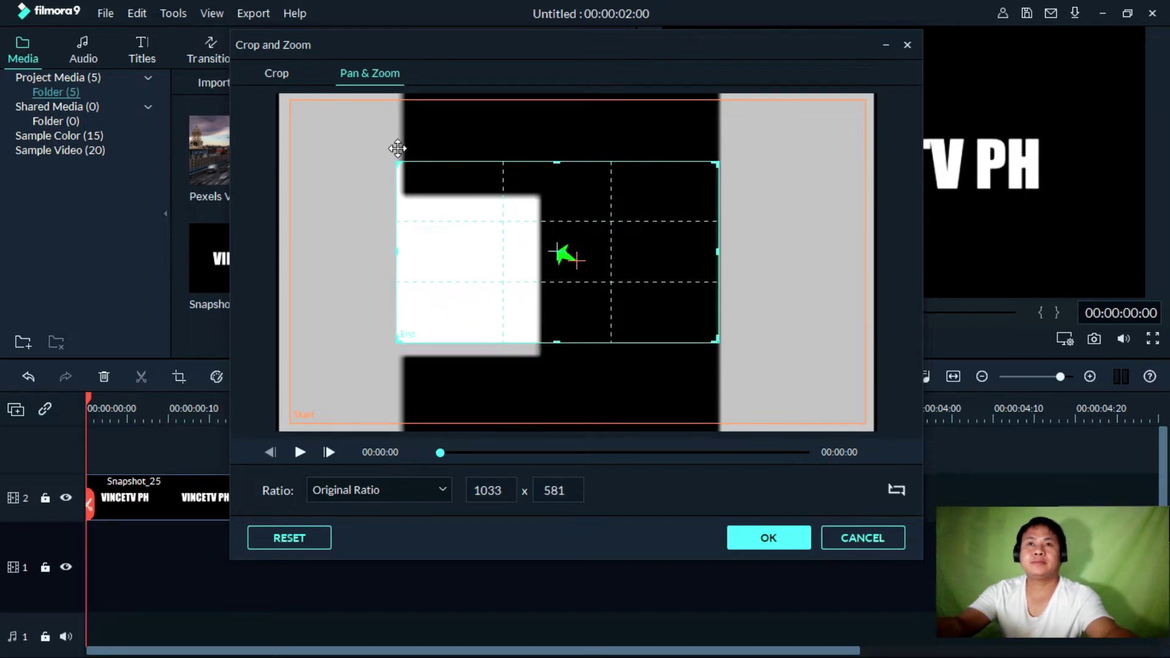
pyautogui.moveTo(397, 164); pyautogui.dragTo(539, 257)
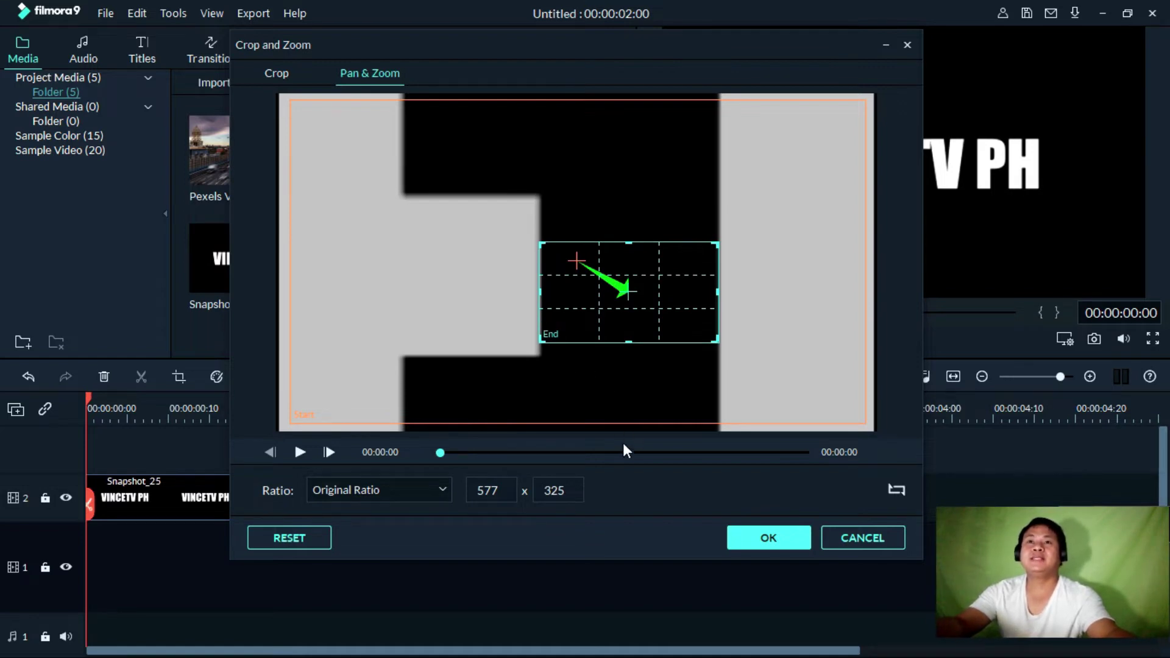
pyautogui.click(755, 537)
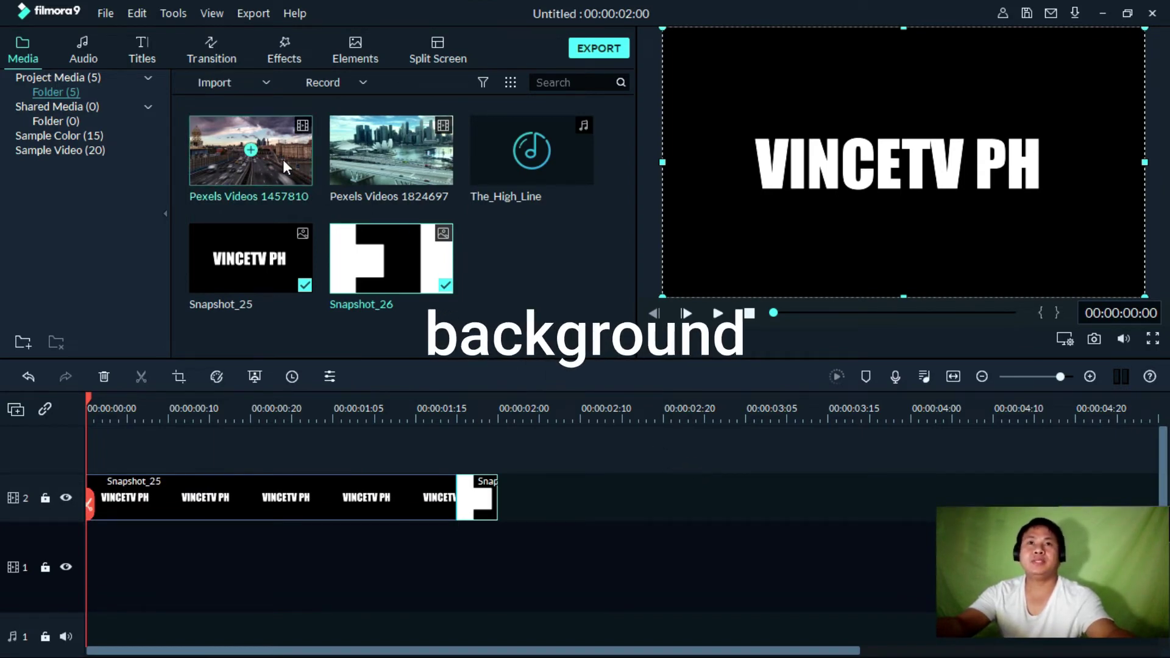
# Step: Add Pexels Videos 1457810 at the start of video track 1, and split and ripple-delete everything after 00:00:03:02
pyautogui.moveTo(272, 141); pyautogui.dragTo(58, 572)
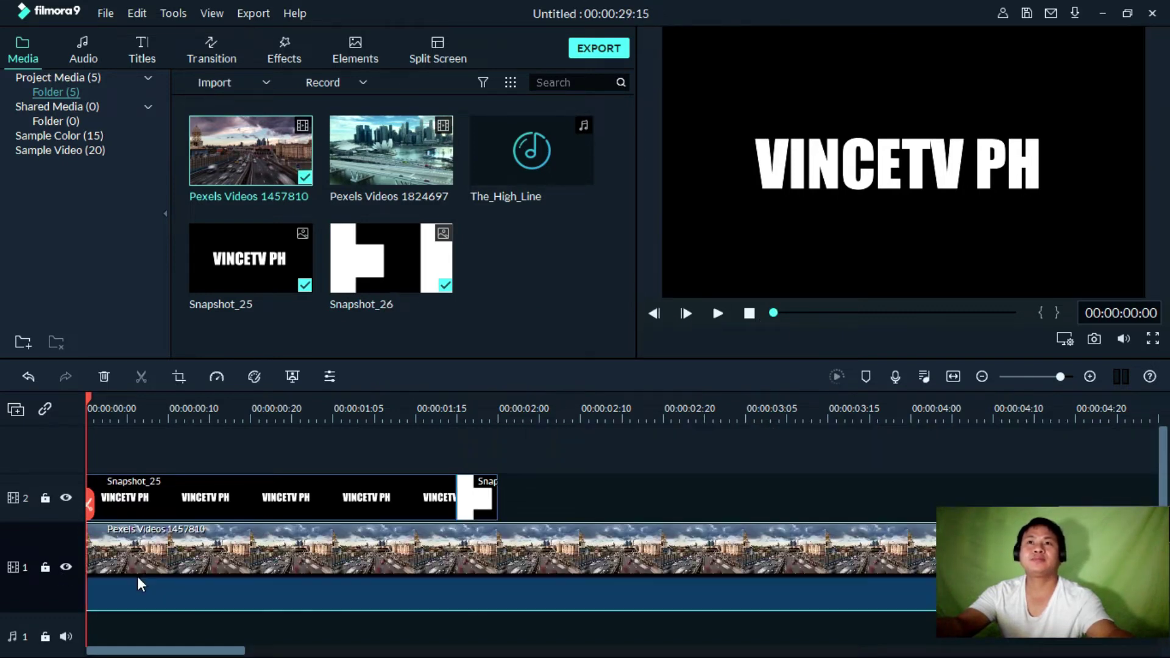
pyautogui.click(718, 314)
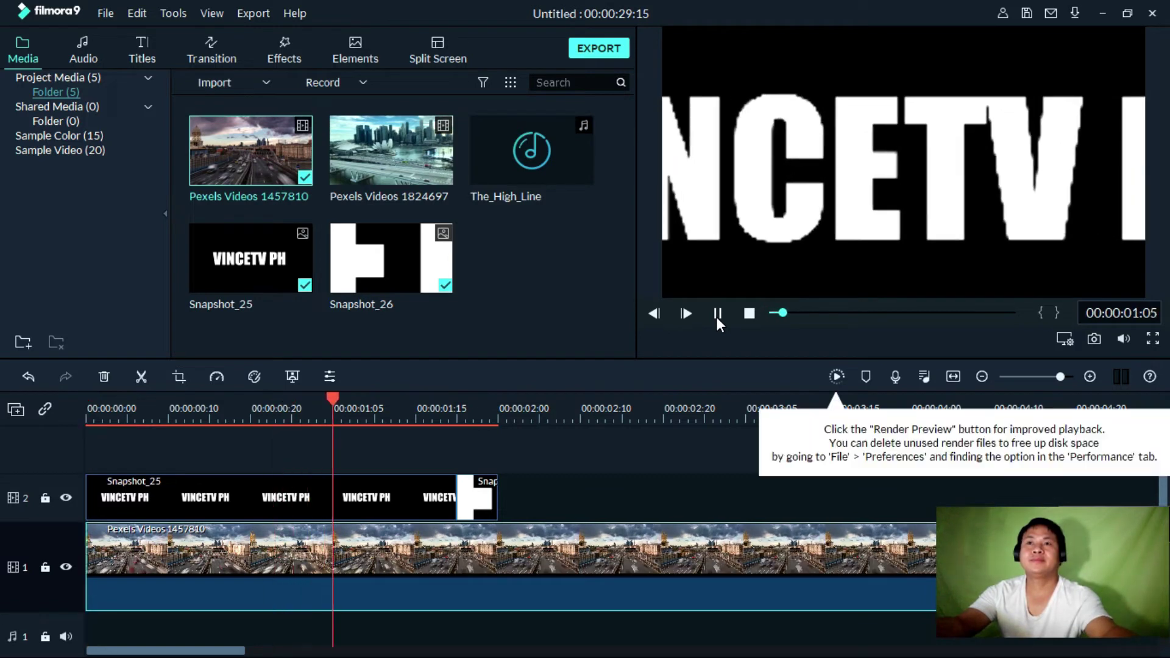
pyautogui.click(717, 315)
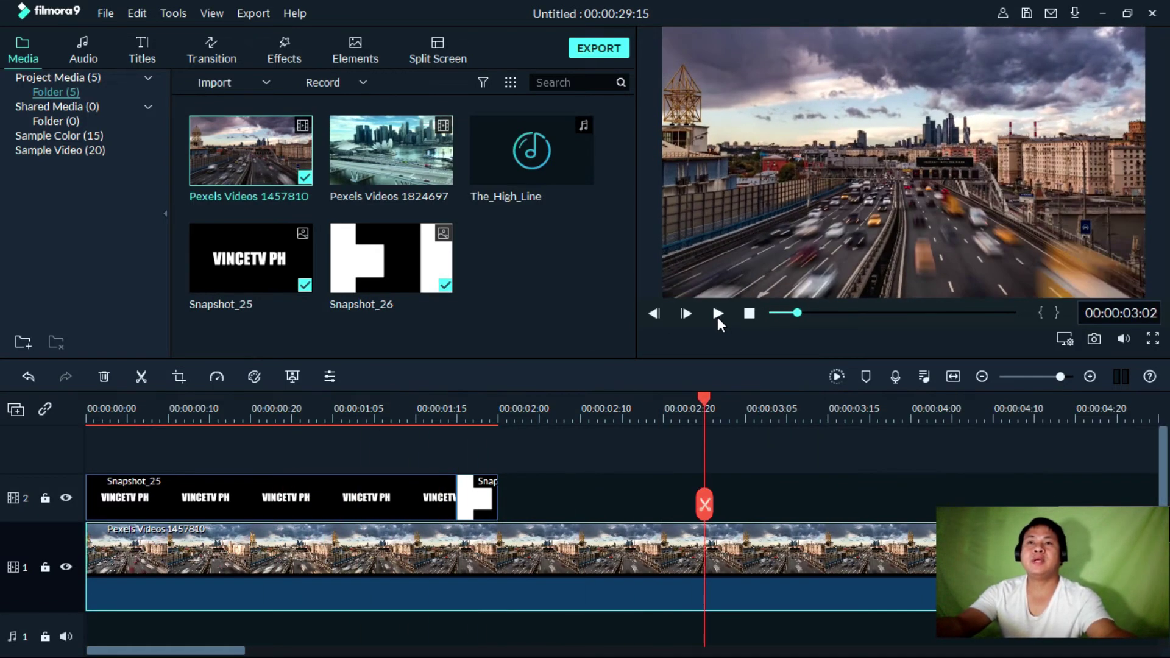
pyautogui.click(139, 378)
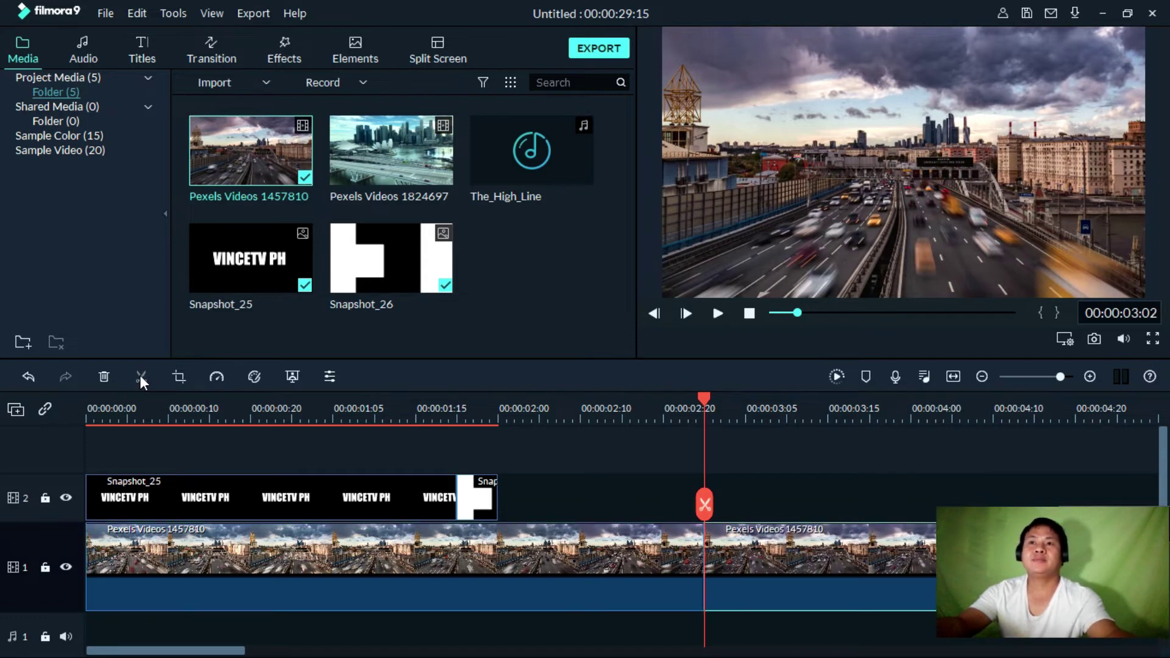
pyautogui.rightClick(800, 547)
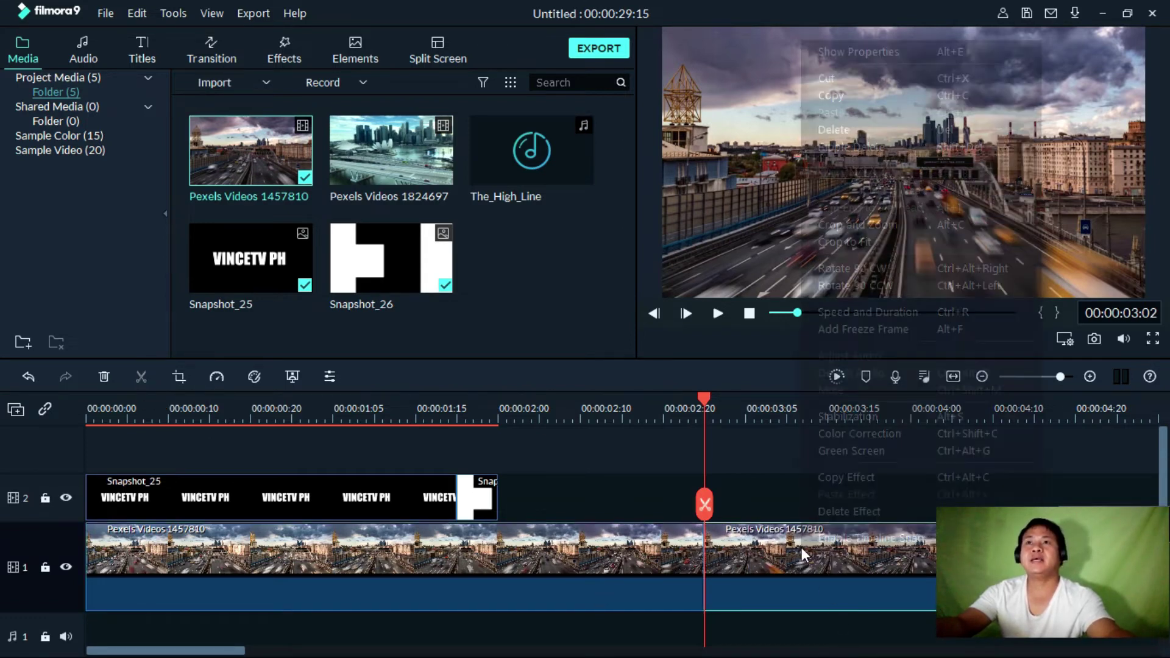
pyautogui.click(853, 147)
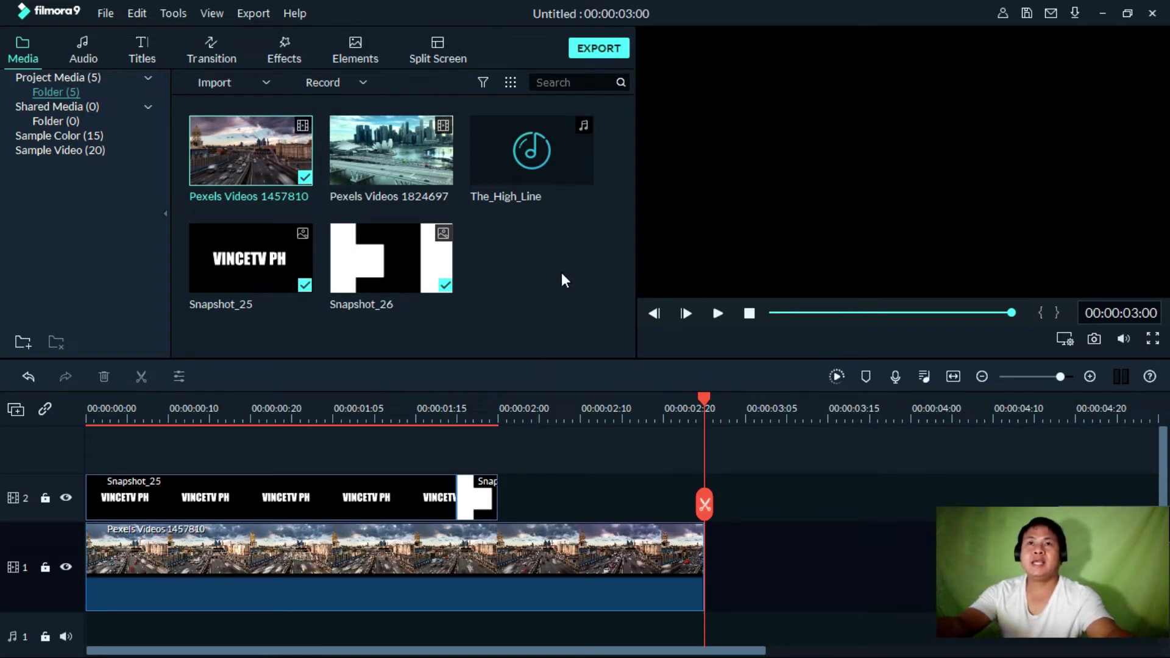
# Step: Add The_High_Line at the start of audio track 1, and split and ripple-delete the music beyond the end of the background video
pyautogui.moveTo(572, 159)
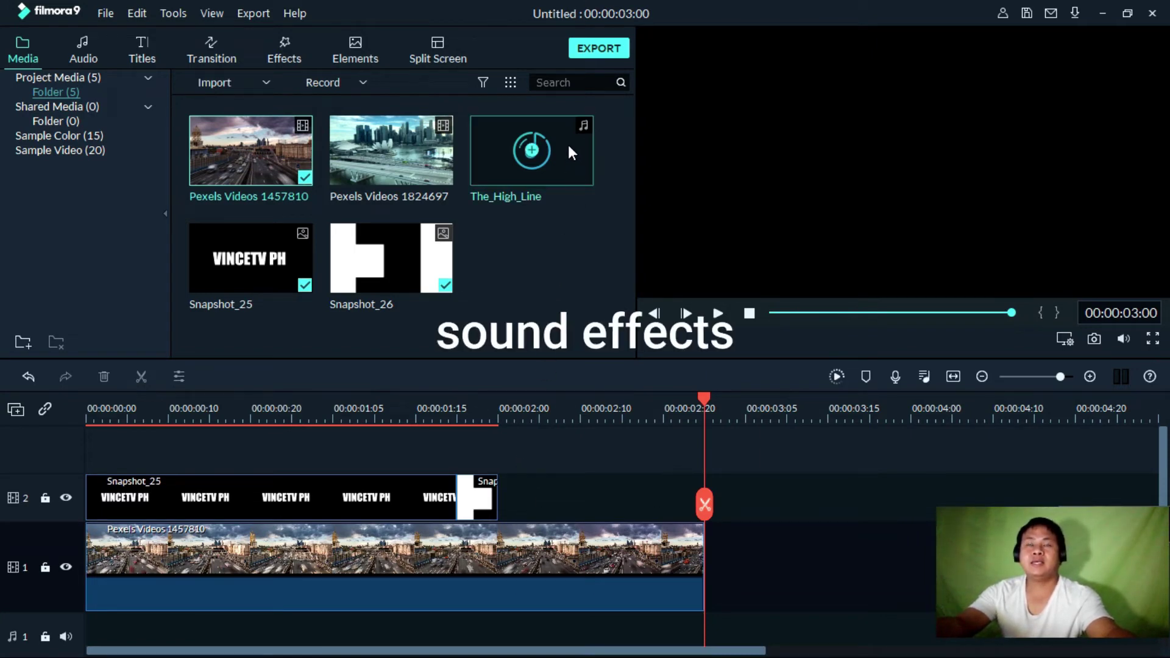
pyautogui.moveTo(568, 144); pyautogui.dragTo(42, 606)
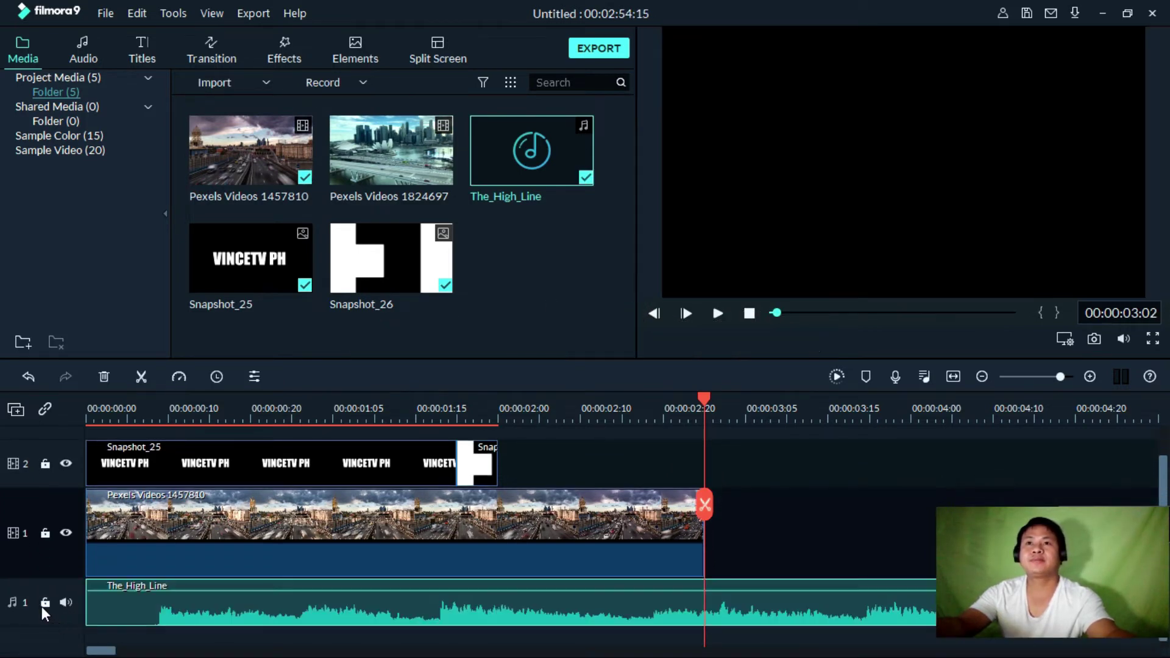
pyautogui.click(749, 313)
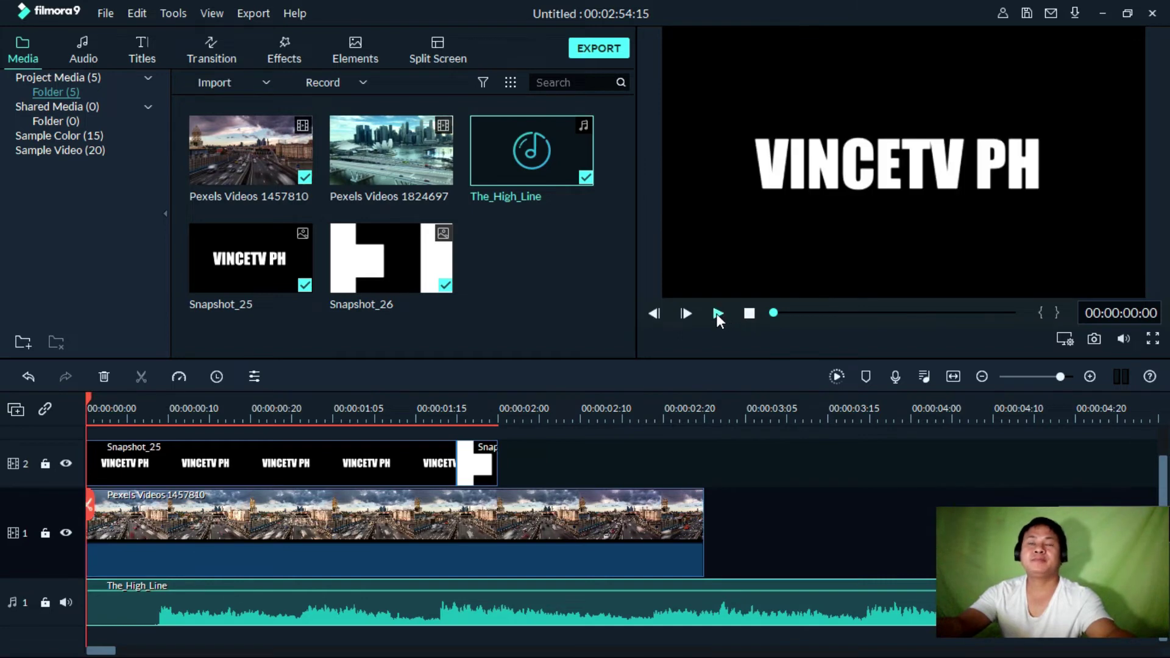
pyautogui.click(718, 313)
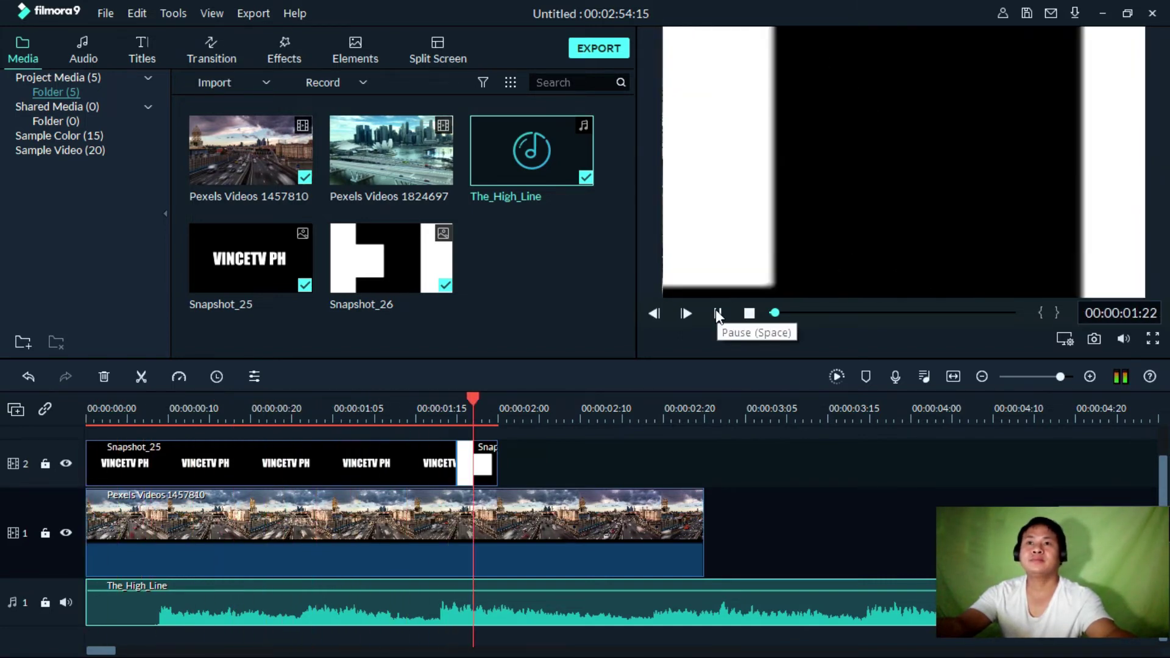
pyautogui.click(715, 309)
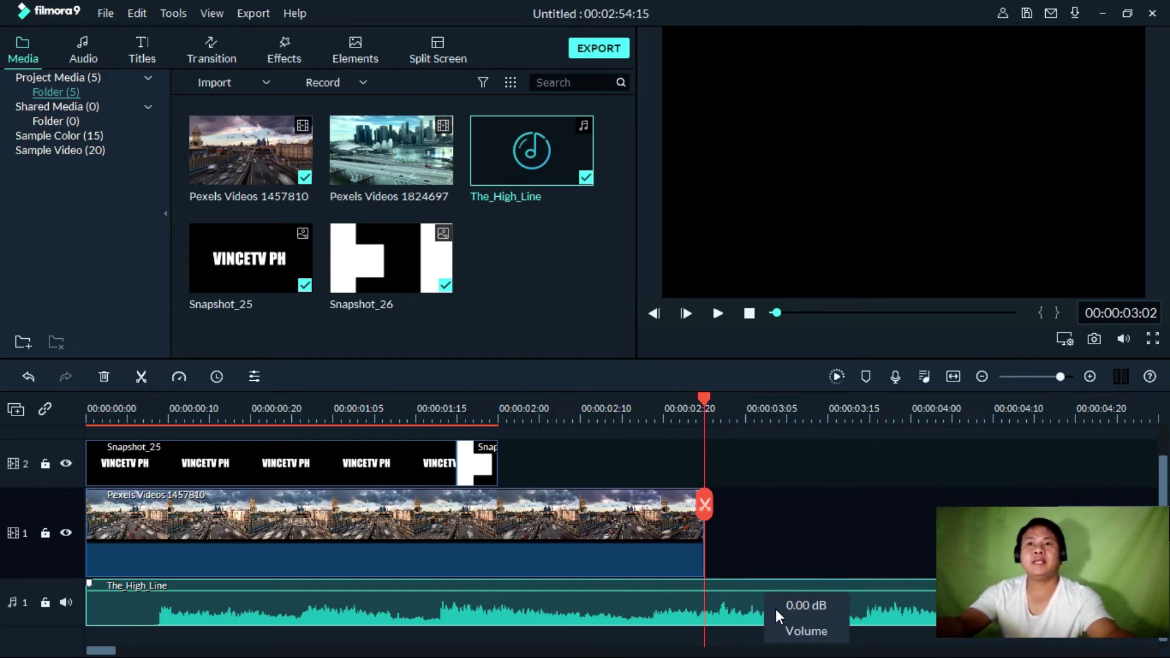
pyautogui.click(141, 376)
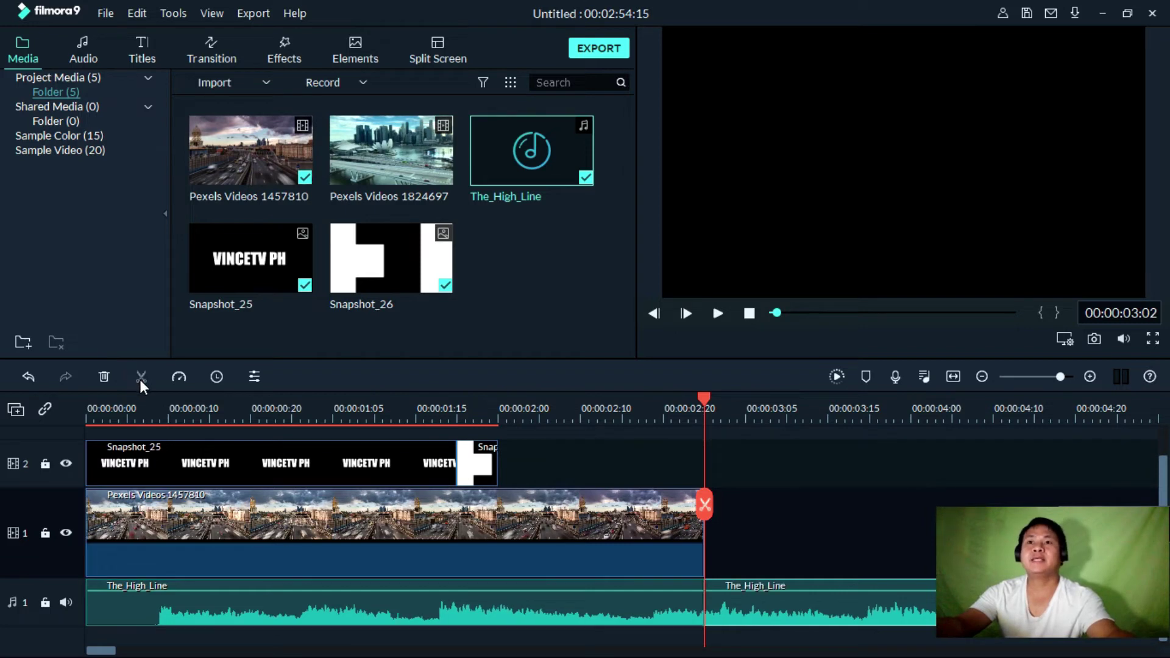
pyautogui.rightClick(825, 600)
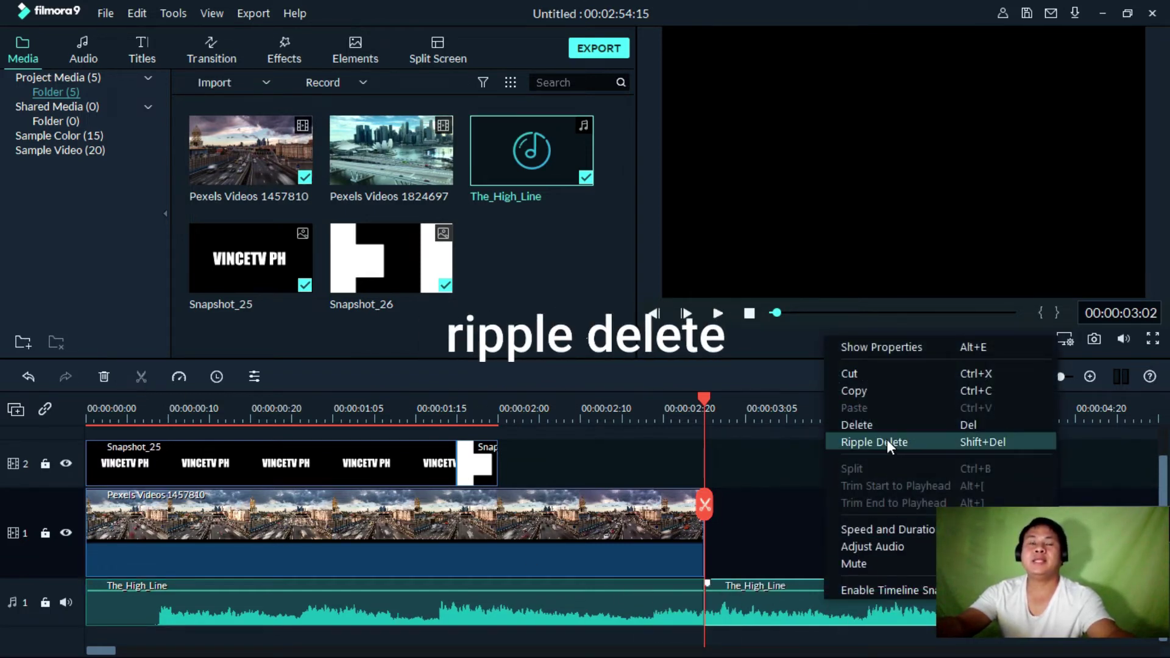
pyautogui.click(887, 440)
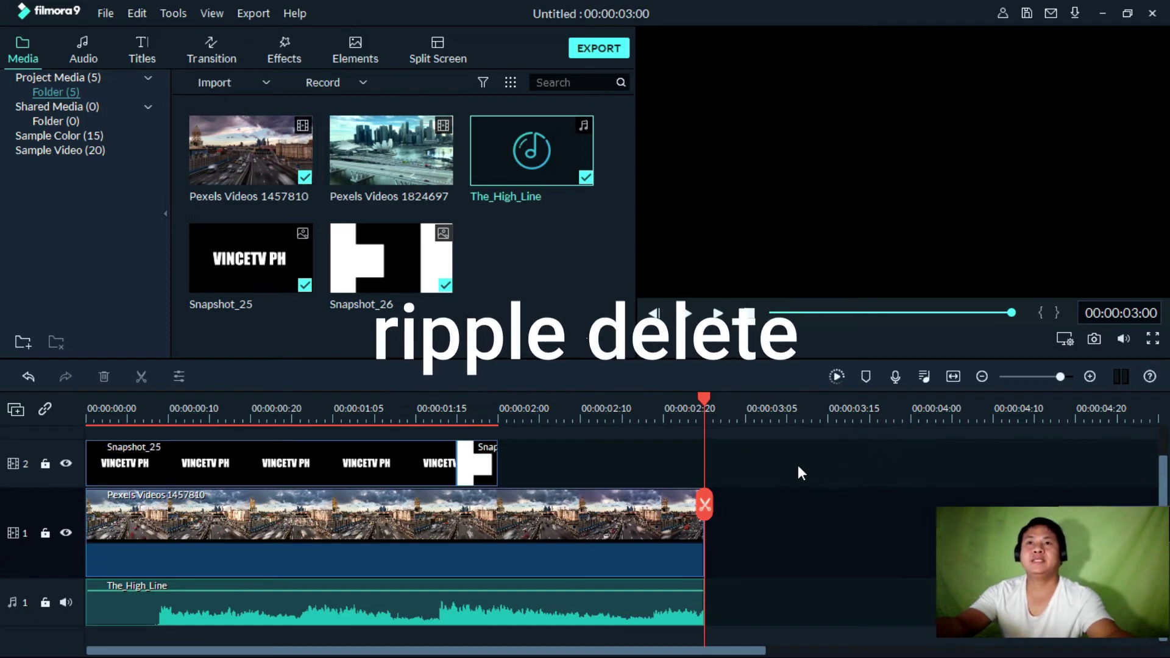
# Step: Set the VINCETV PH snapshot clip's compositing blending mode to Multiply
pyautogui.click(749, 313)
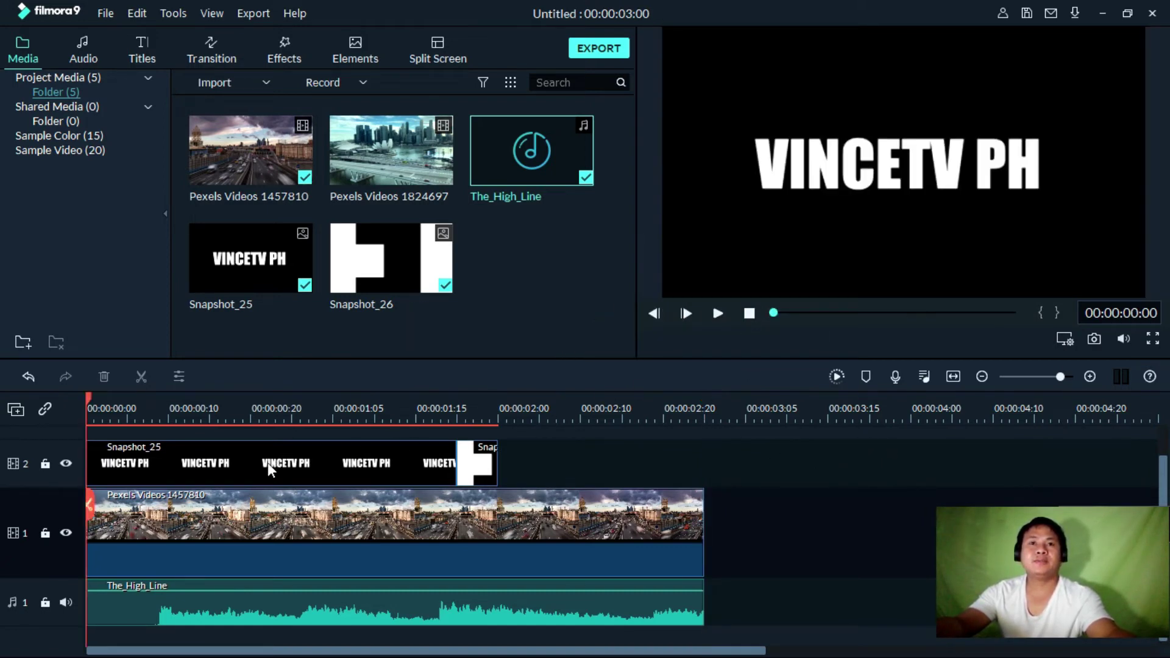
pyautogui.click(246, 465)
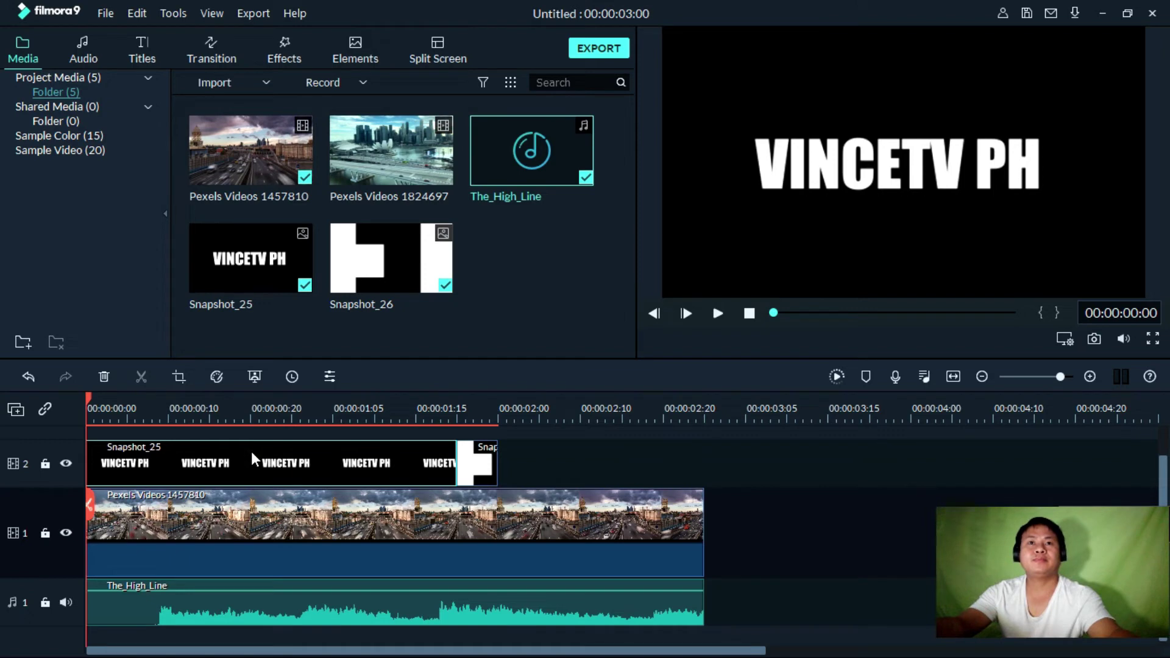
pyautogui.doubleClick(251, 451)
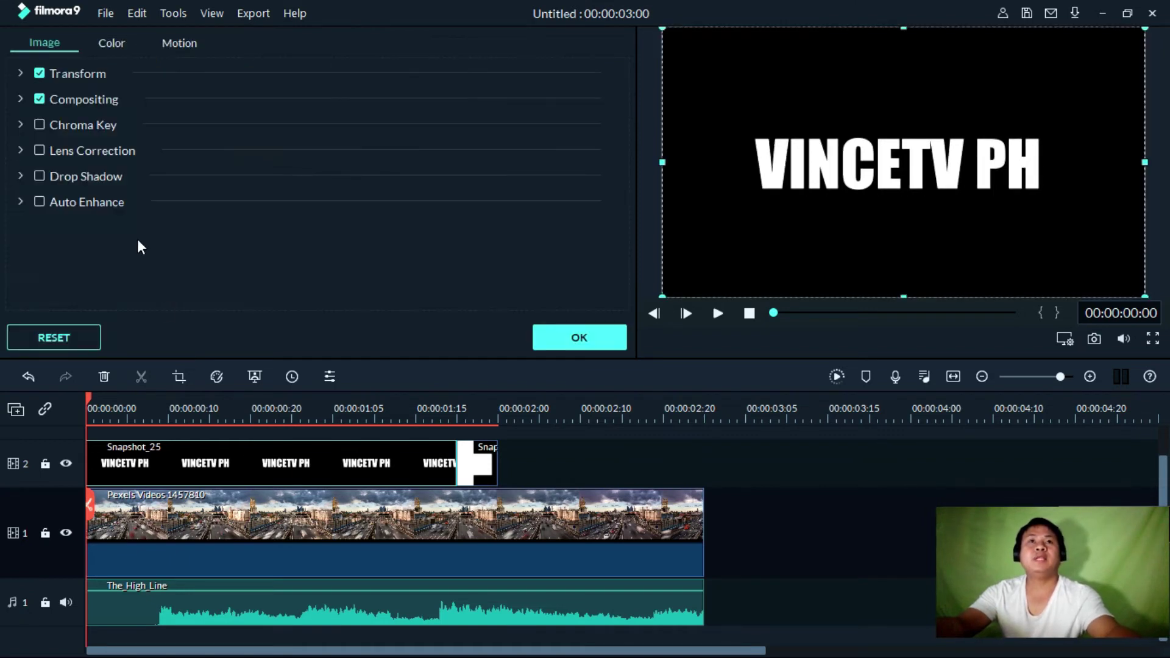
pyautogui.click(39, 98)
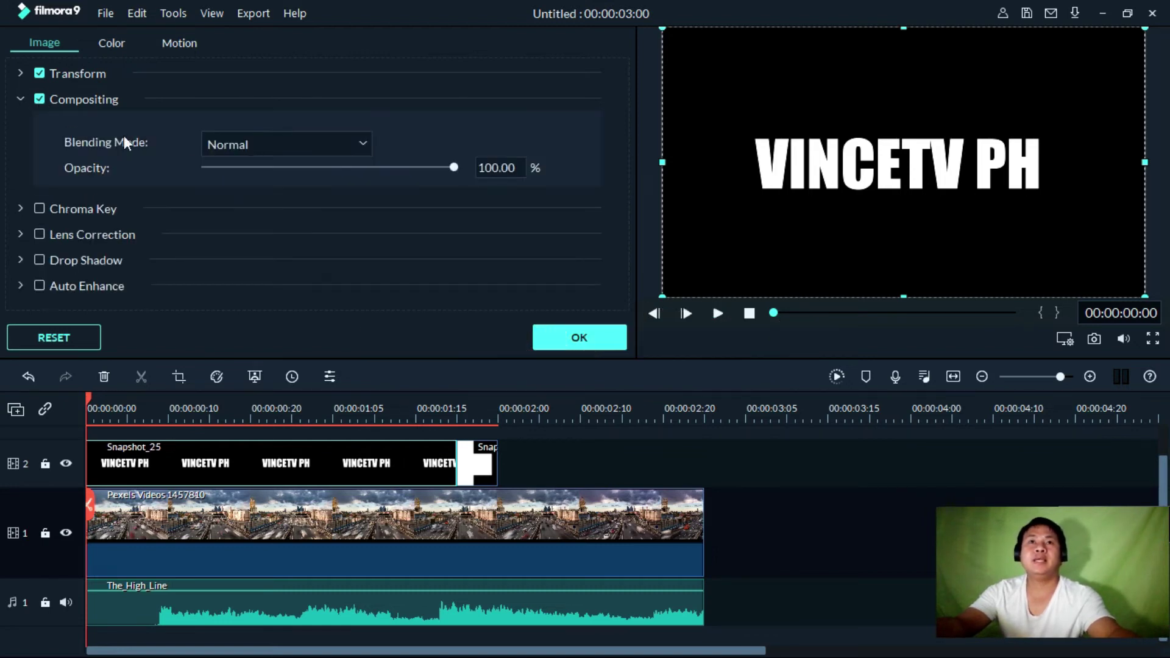
pyautogui.click(362, 147)
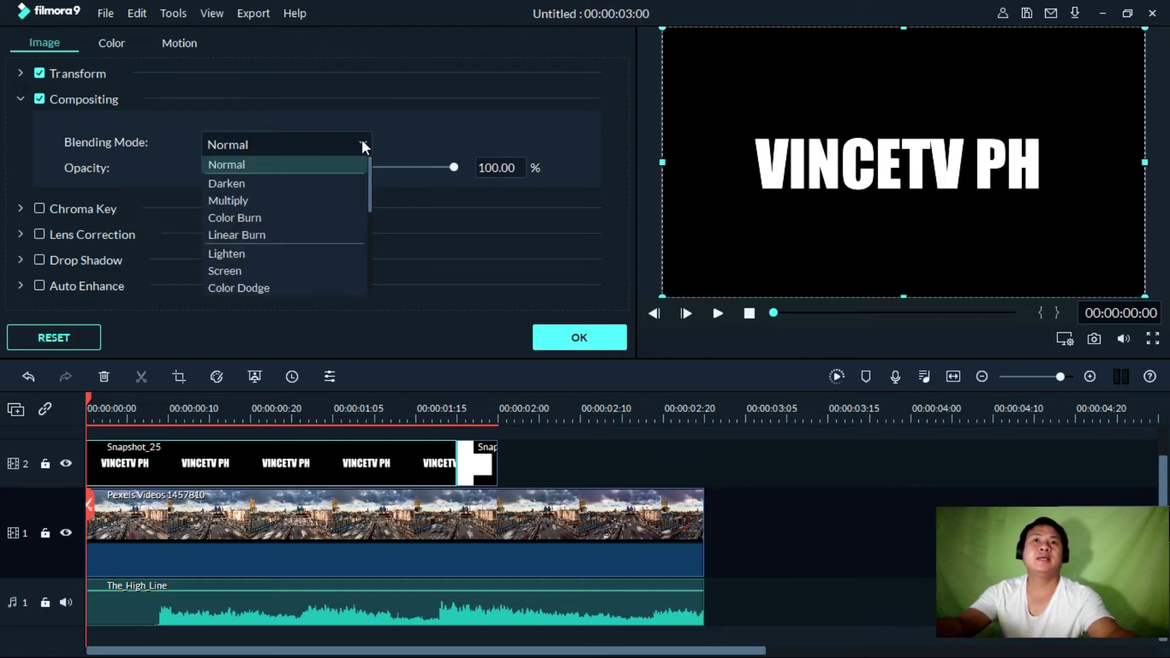
pyautogui.click(306, 198)
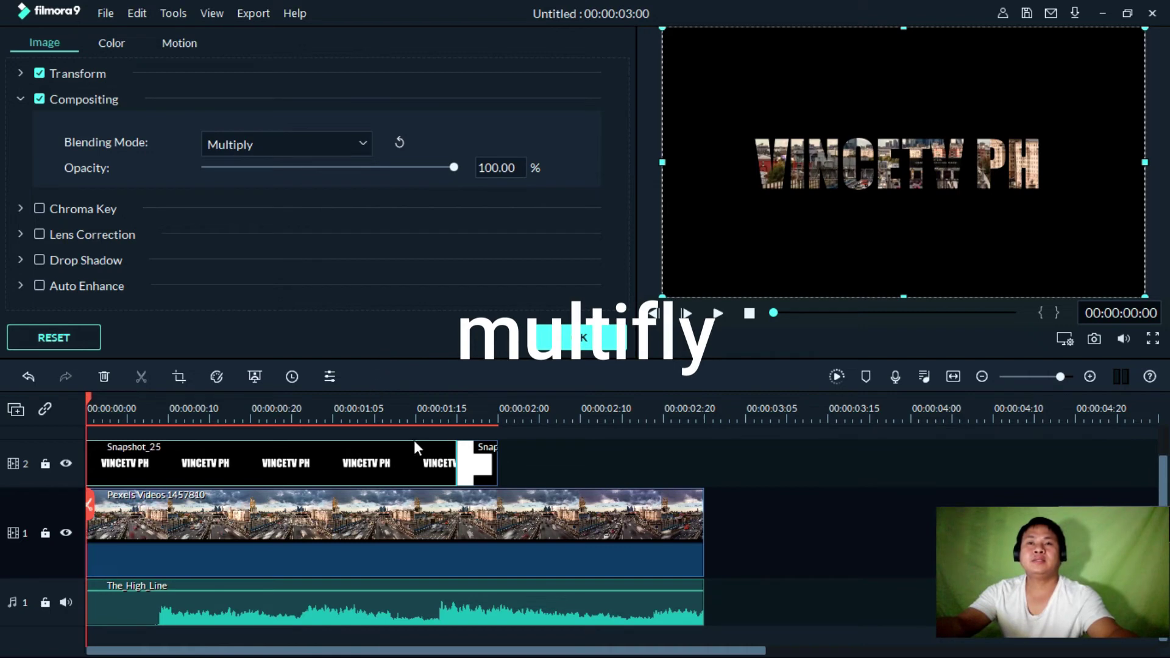
# Step: Set the zoomed-in snapshot clip's blending mode to Multiply, confirm the clip settings and return the playhead to the start
pyautogui.click(481, 468)
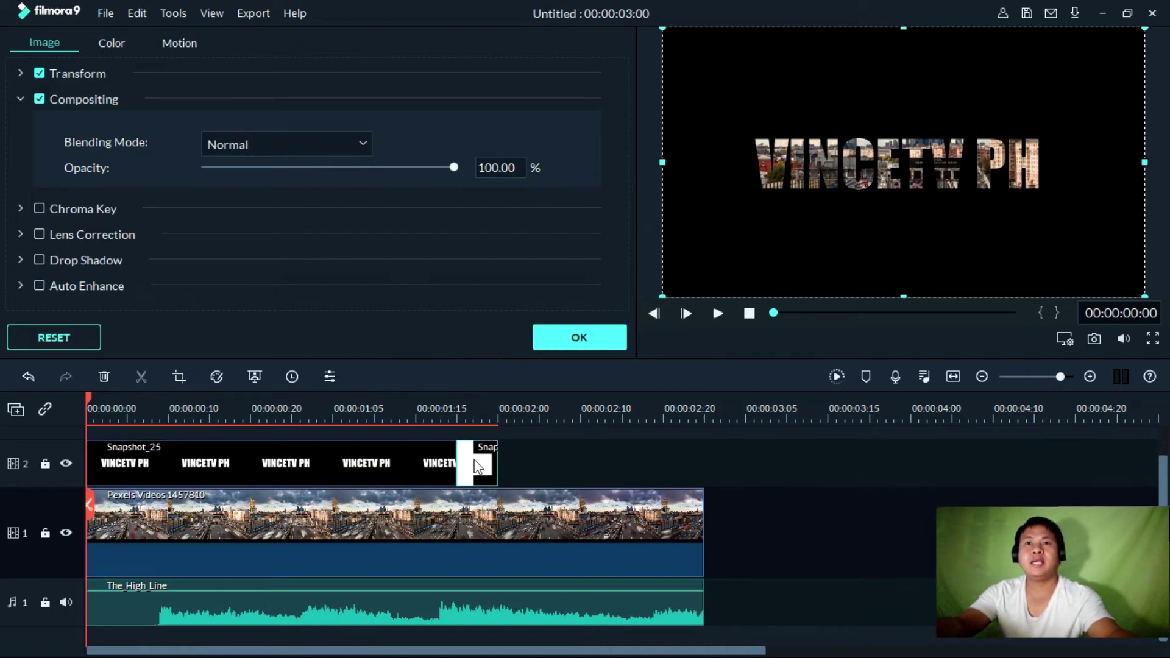
pyautogui.click(461, 453)
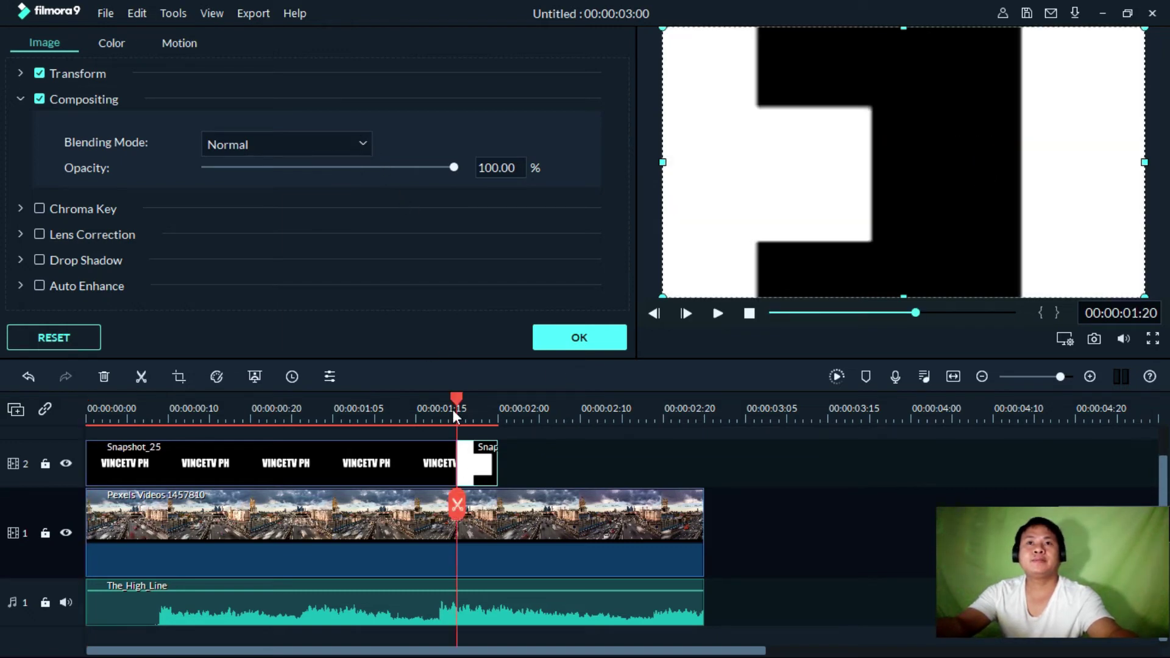
pyautogui.click(361, 143)
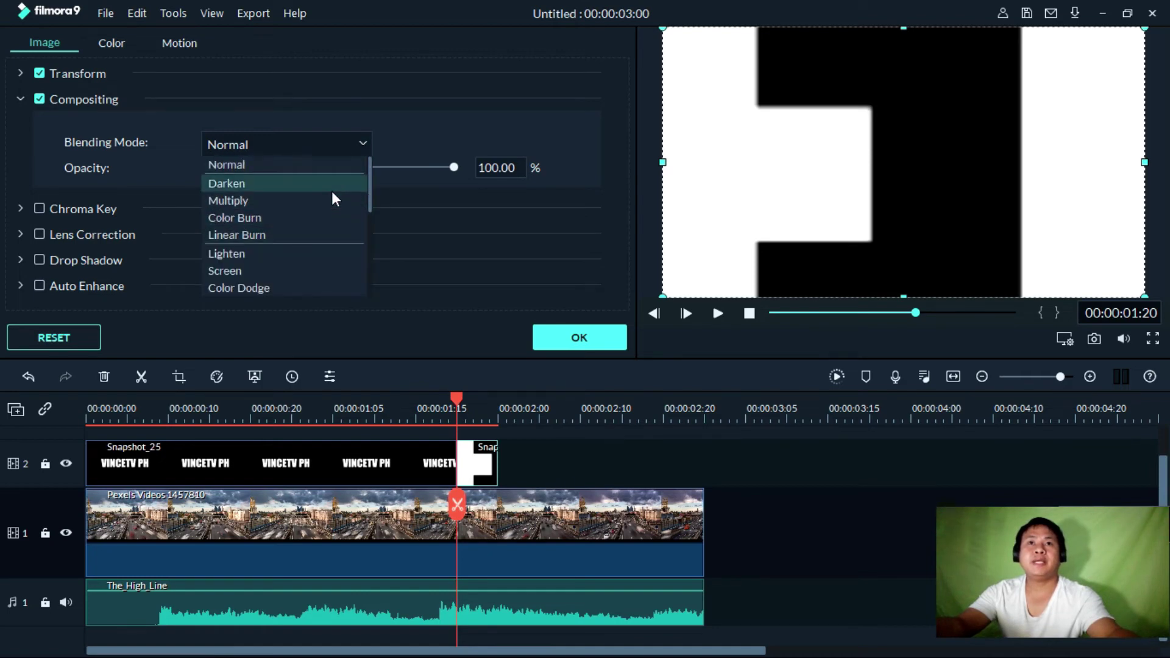
pyautogui.click(335, 203)
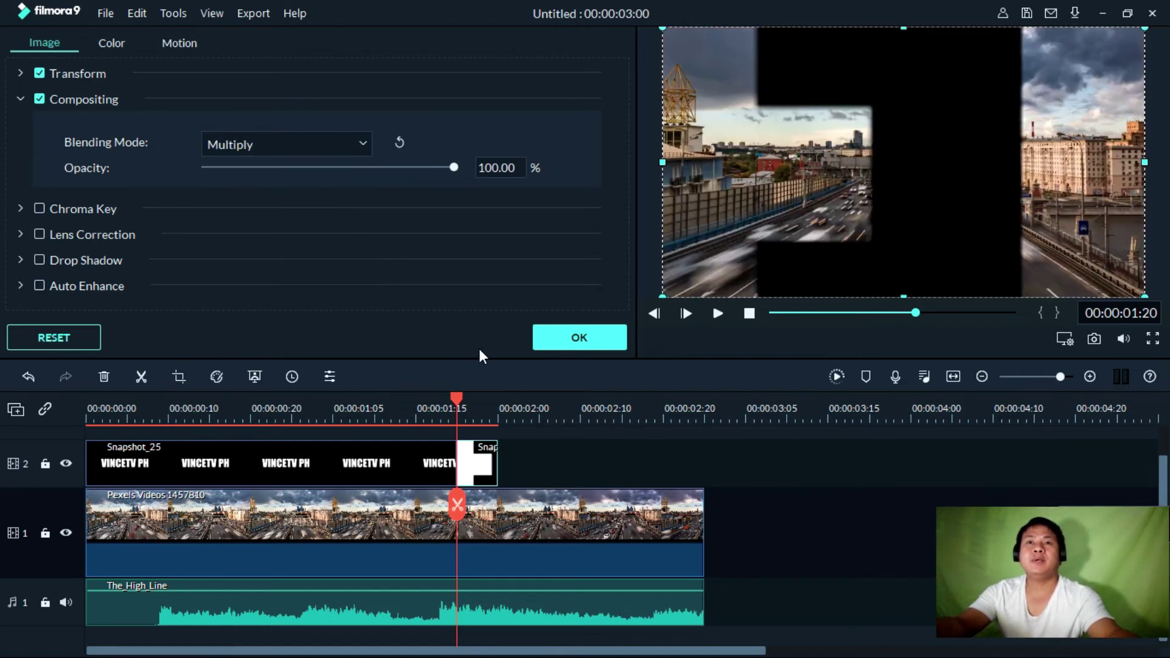
pyautogui.click(576, 343)
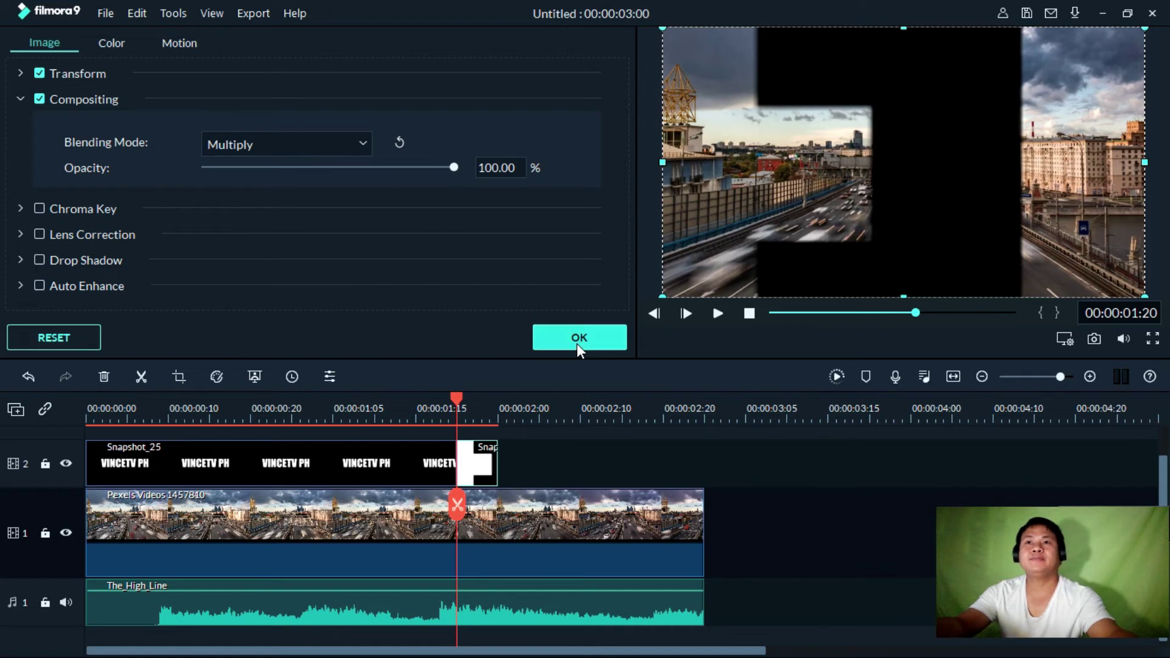
pyautogui.click(748, 314)
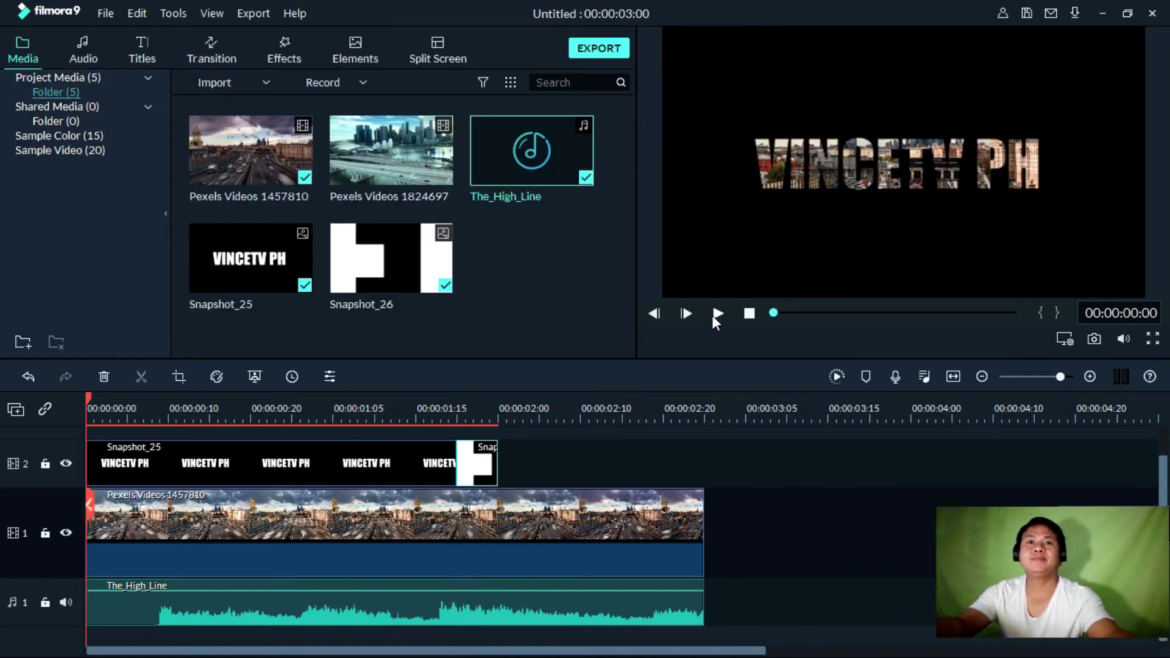
# Step: Play the whole intro, check the VINCETV PH zoom at about 00:00:01:10 in full screen, and return to the editing view
pyautogui.click(717, 313)
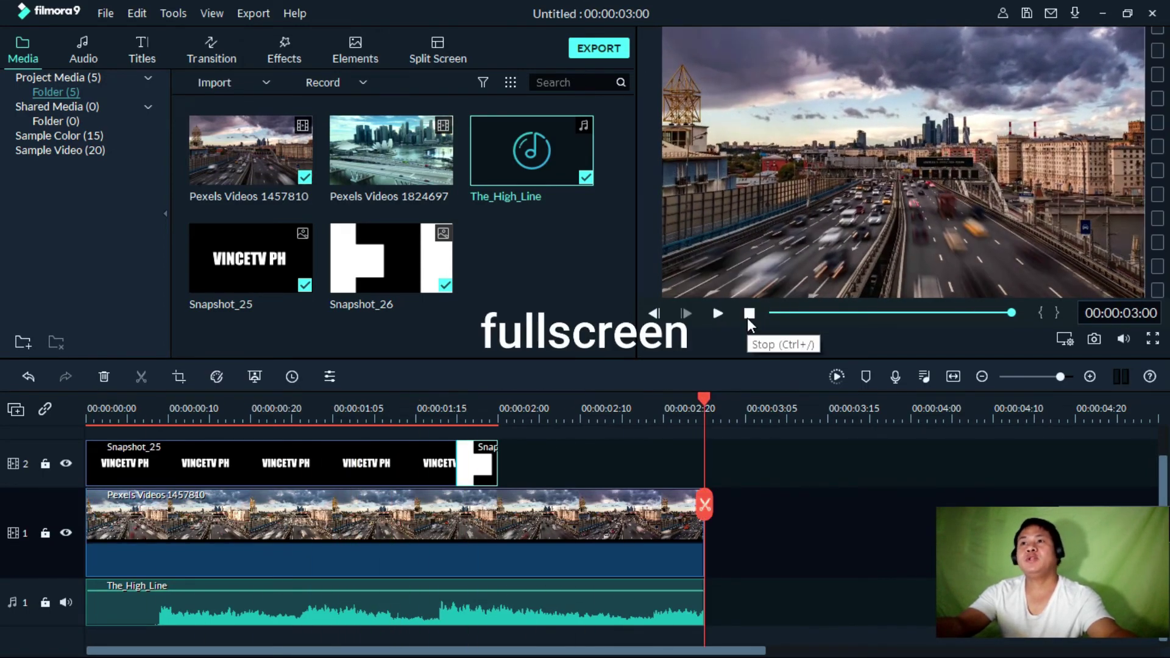
pyautogui.click(1153, 339)
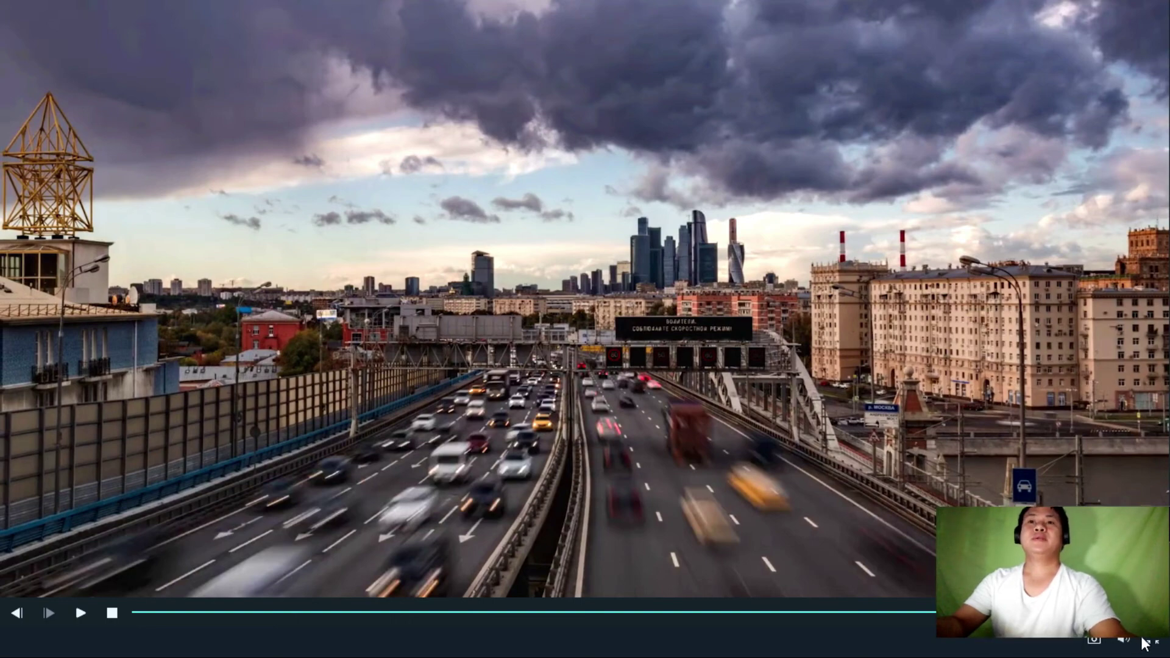
pyautogui.click(551, 612)
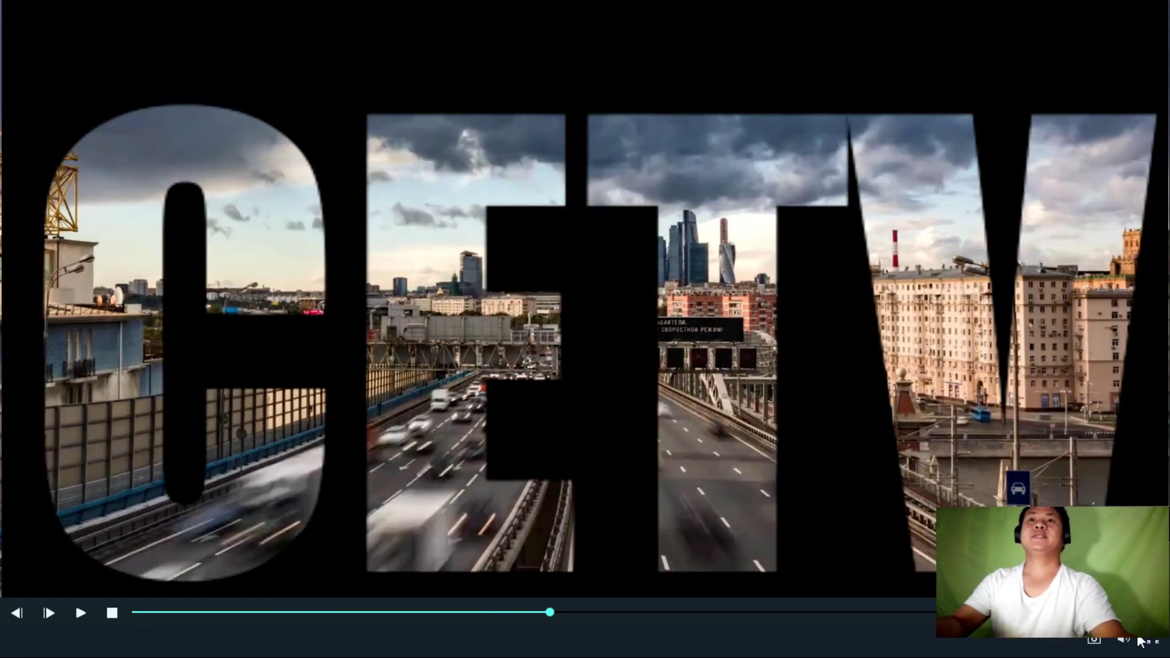
pyautogui.click(1152, 642)
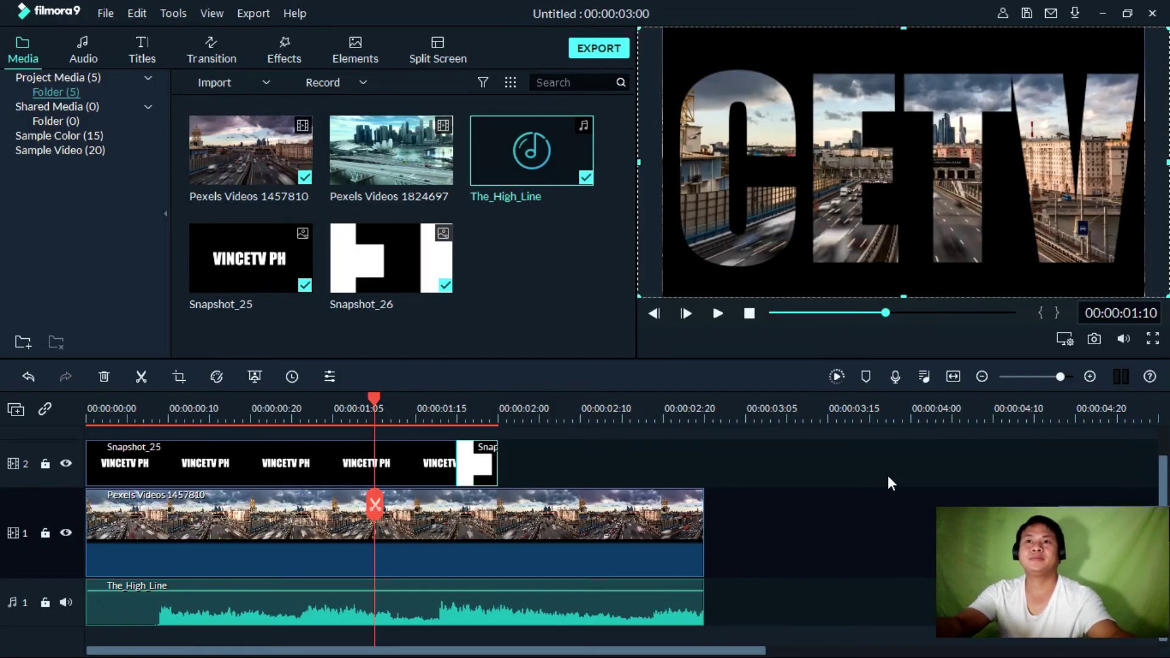
# Step: Replay the intro from the beginning to review the text zoom with the music, pausing a further playback at about 00:00:01:07
pyautogui.click(749, 315)
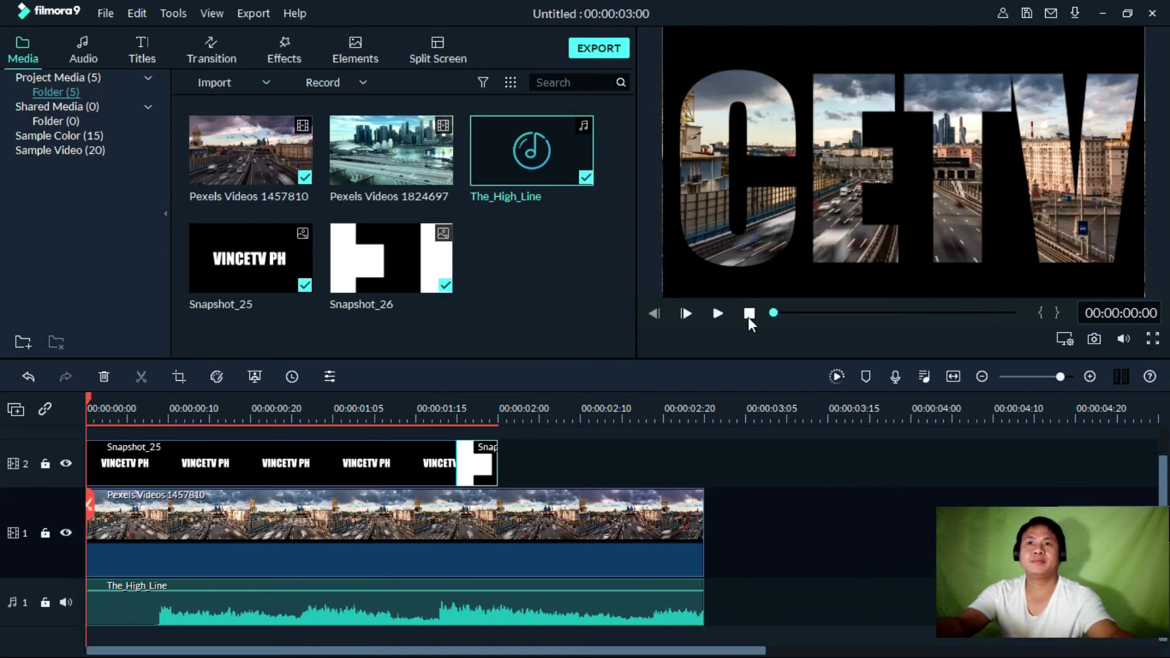
pyautogui.click(718, 314)
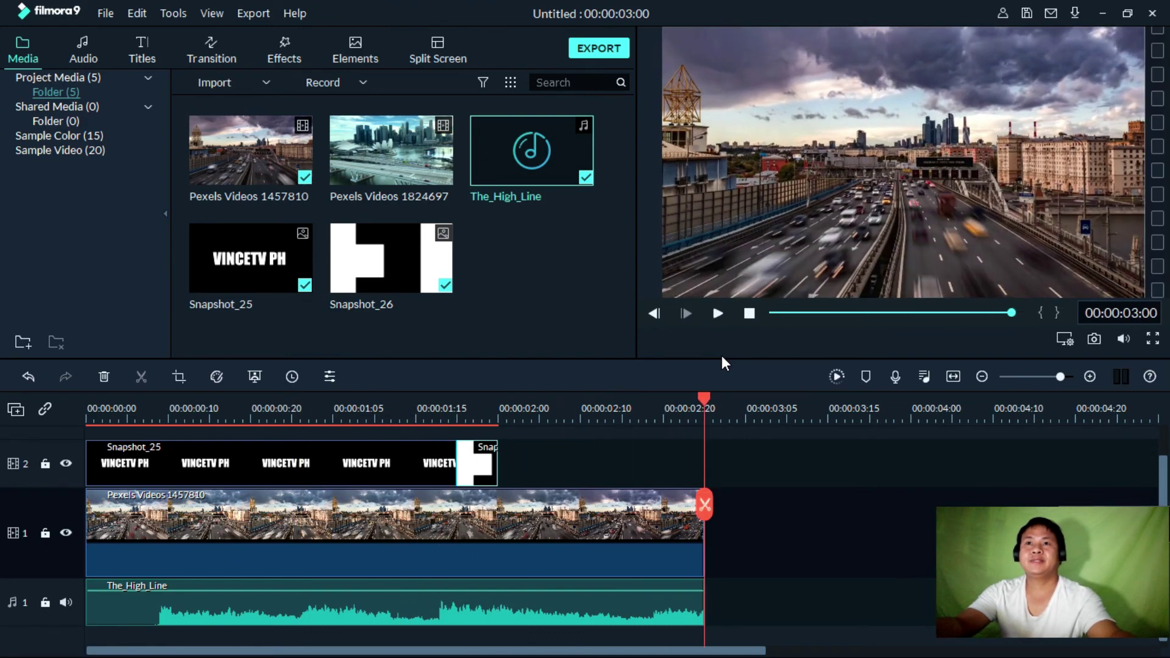
pyautogui.click(749, 313)
pyautogui.click(718, 313)
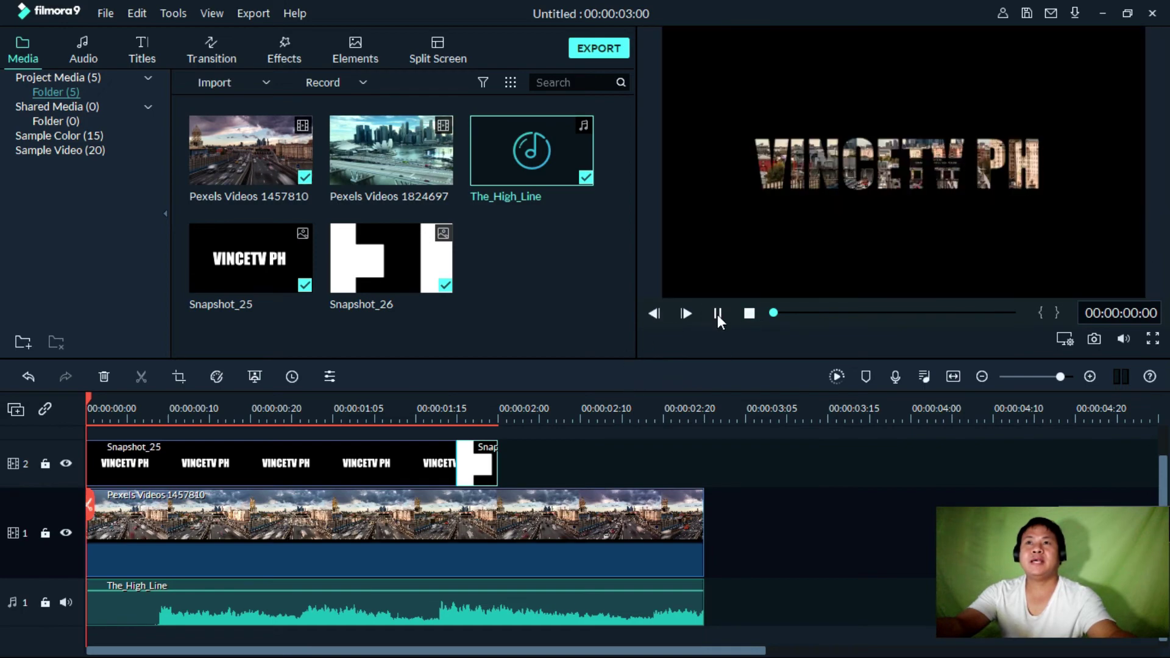
pyautogui.click(718, 314)
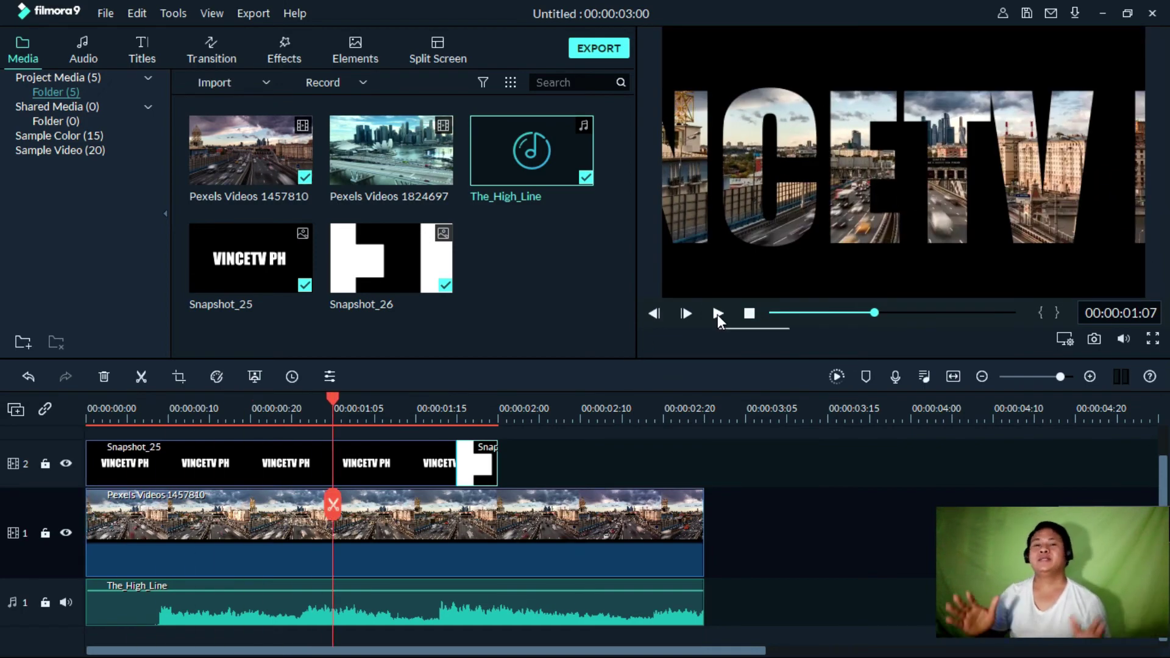